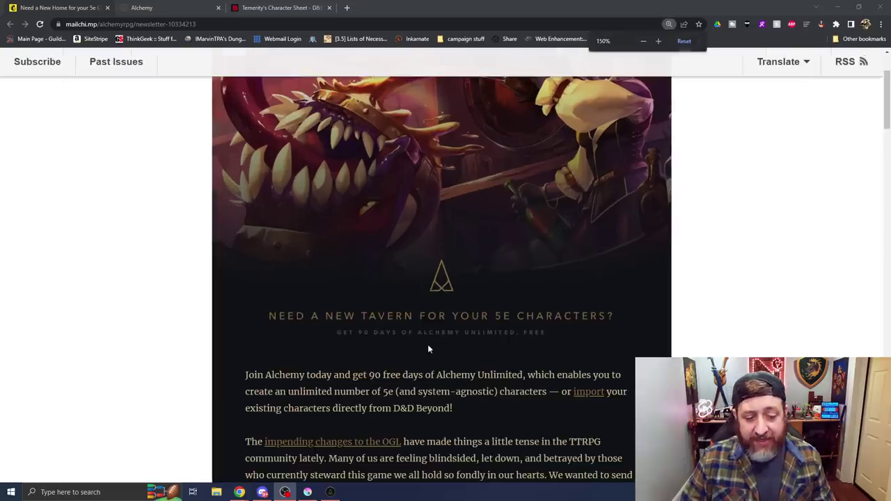
# - Read the newsletter's introduction covering the 90 free days of Alchemy Unlimited, the OGL statement and the partner gifts
pyautogui.scroll(-2, 427, 344)
pyautogui.scroll(-1, 427, 352)
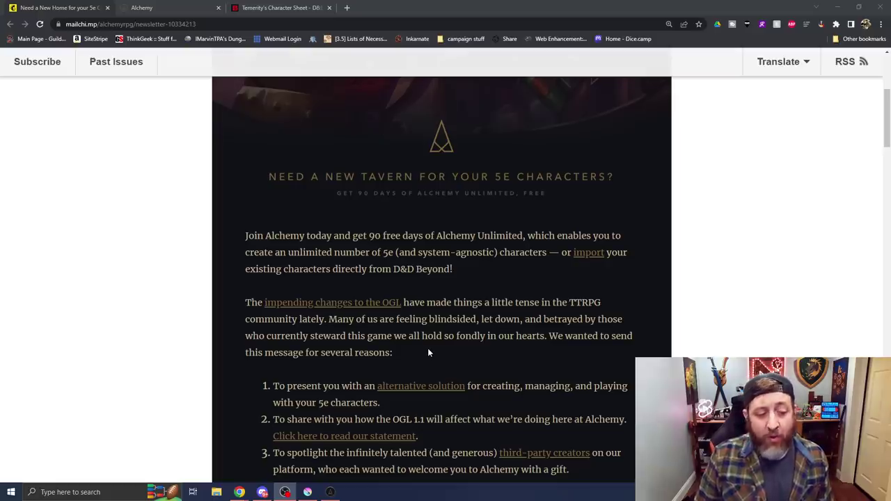
pyautogui.scroll(-3, 428, 353)
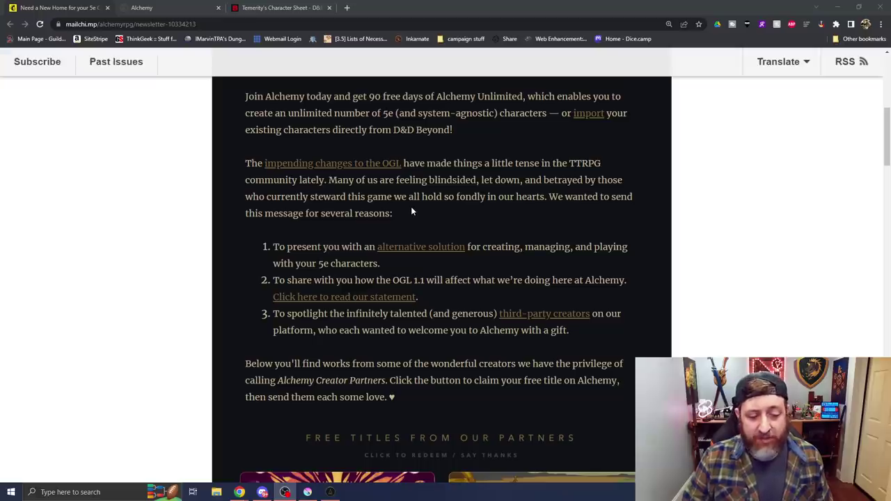
pyautogui.scroll(-2, 411, 221)
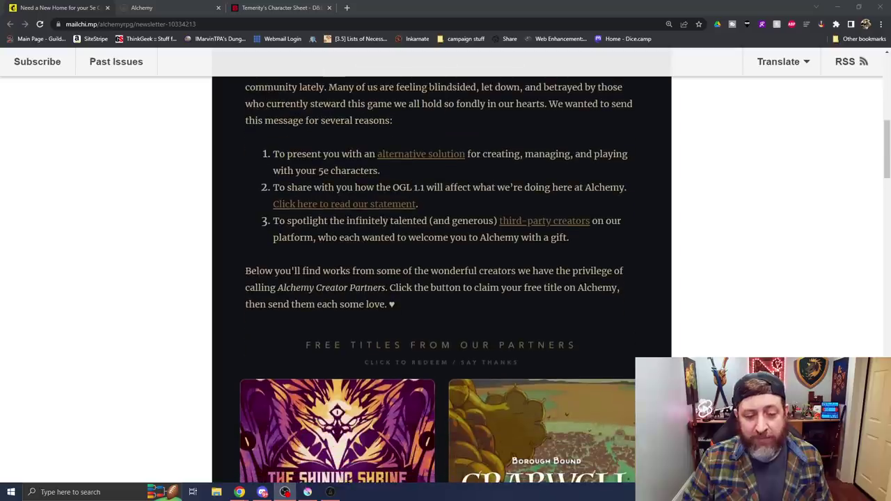
pyautogui.scroll(-1, 322, 298)
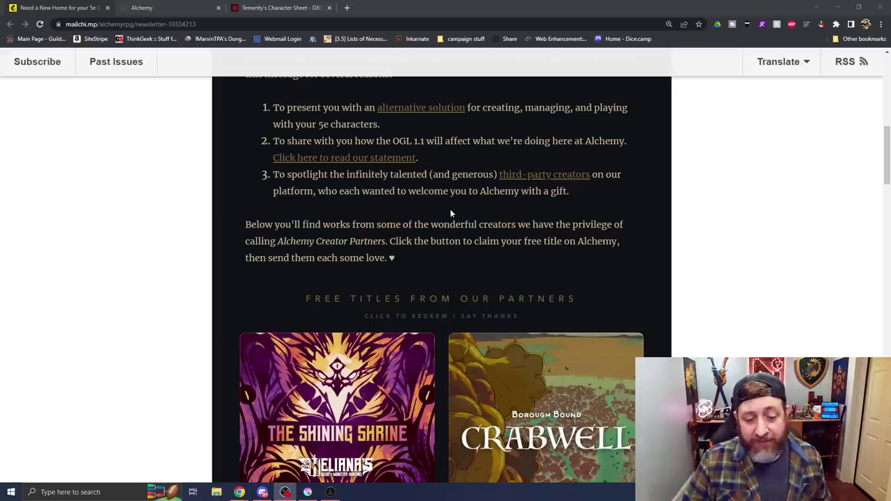
pyautogui.scroll(-2, 452, 206)
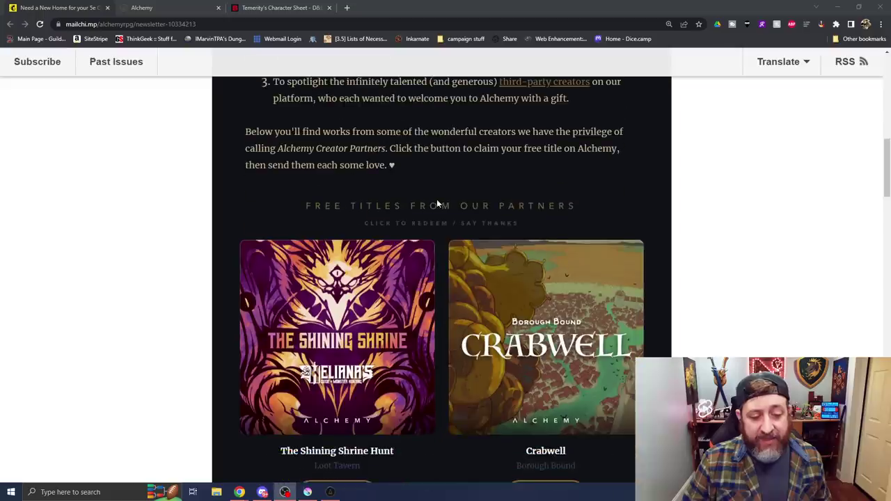
pyautogui.scroll(-1, 413, 204)
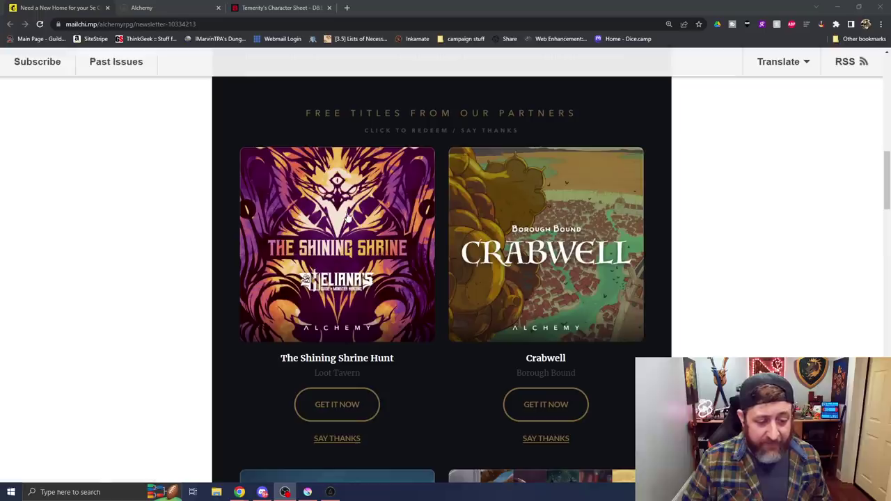
# - View the prefilled thank-you tweet for The Shining Shrine Hunt's creator, and return to the newsletter without posting it
pyautogui.scroll(-1, 331, 360)
pyautogui.click(346, 399)
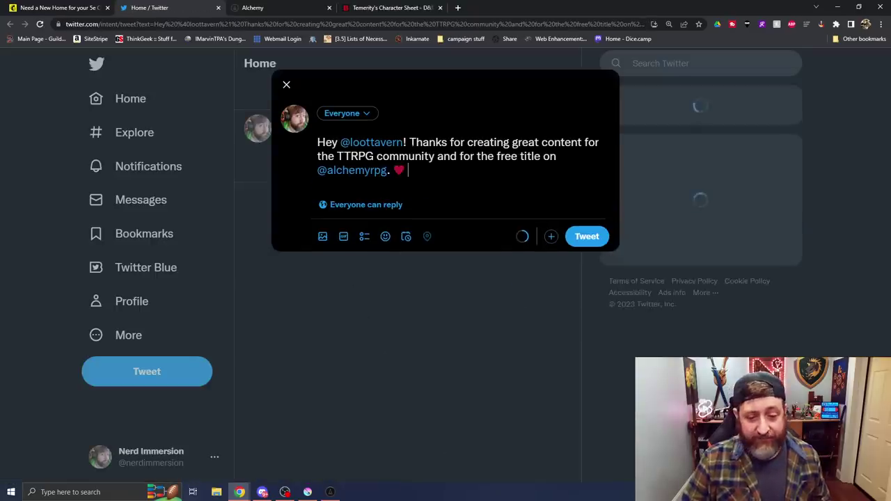
pyautogui.click(42, 8)
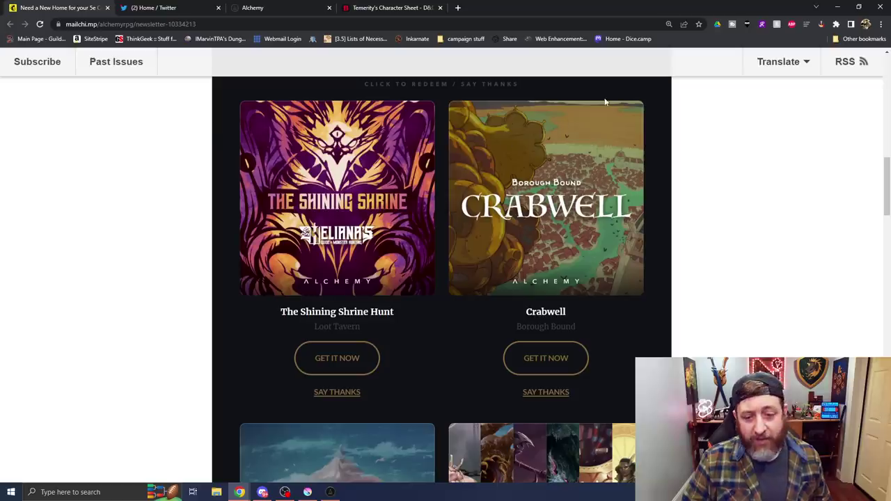
# - Review the newsletter's remaining free partner titles, from Music D20 Vol. V to Motion Effects: Ambience, and the closing sign-up offer
pyautogui.scroll(-3, 582, 231)
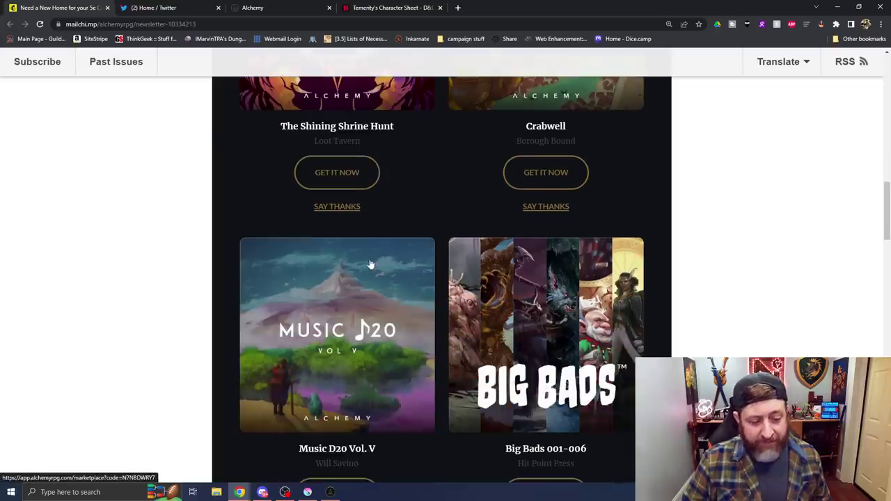
pyautogui.scroll(-2, 369, 263)
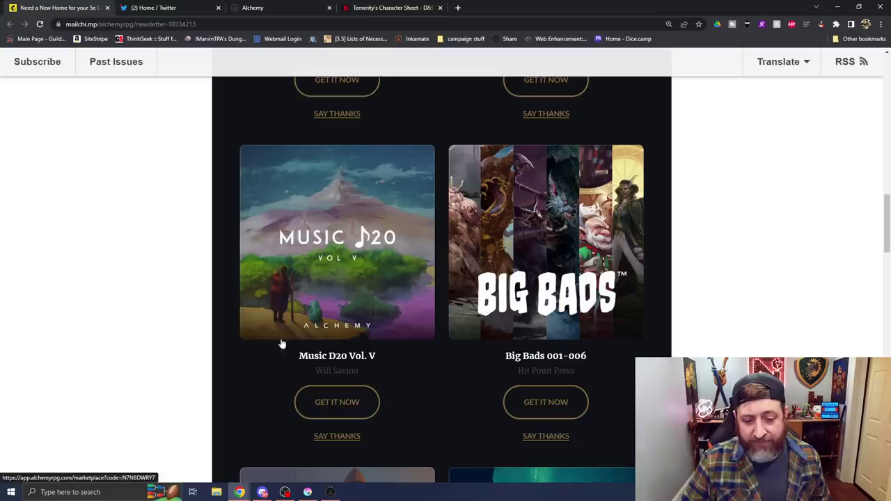
pyautogui.scroll(-1, 504, 172)
pyautogui.scroll(-1, 504, 224)
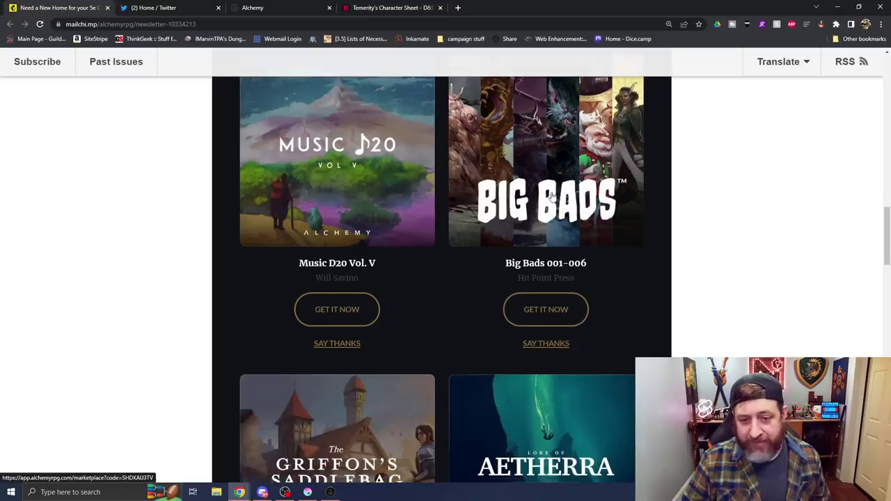
pyautogui.scroll(-5, 406, 233)
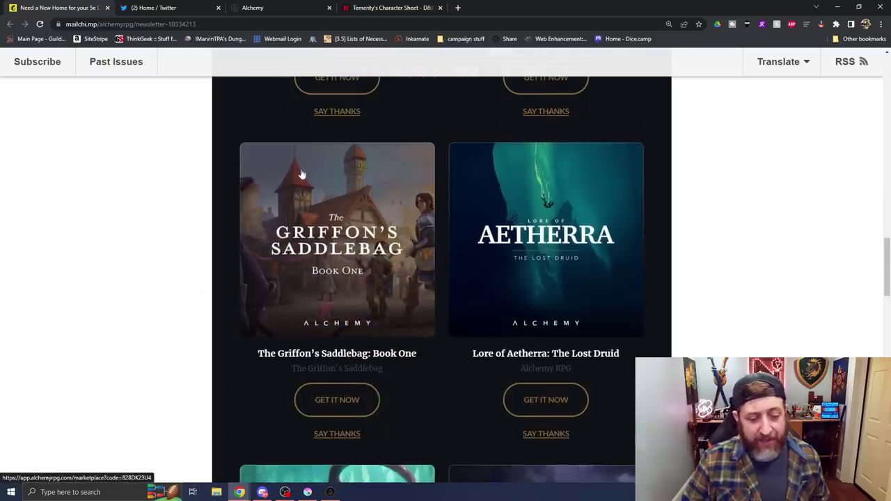
pyautogui.scroll(-2, 409, 204)
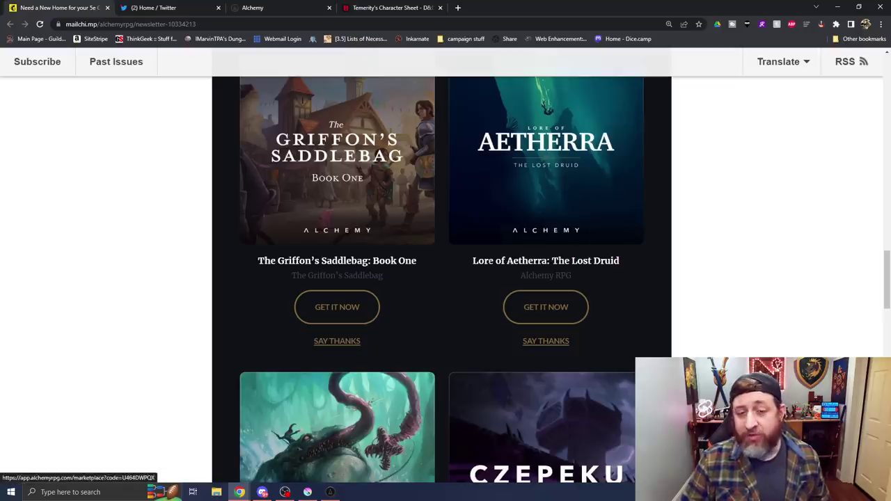
pyautogui.scroll(-2, 516, 233)
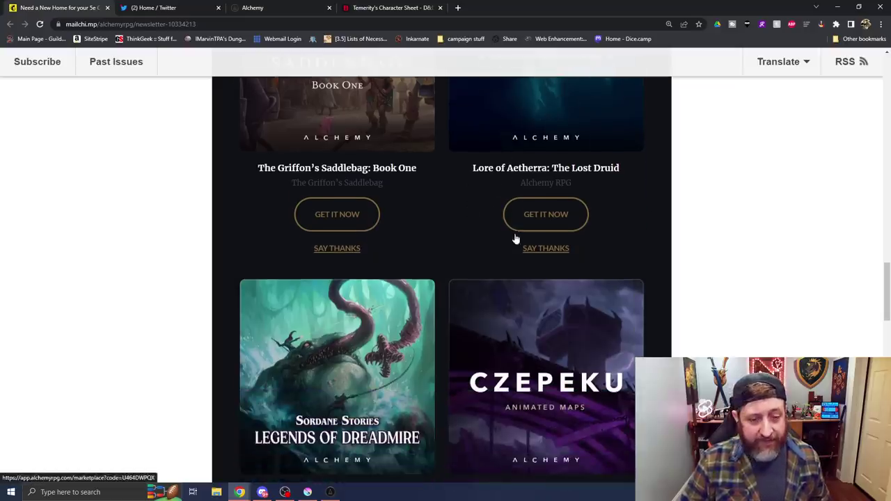
pyautogui.scroll(-3, 527, 268)
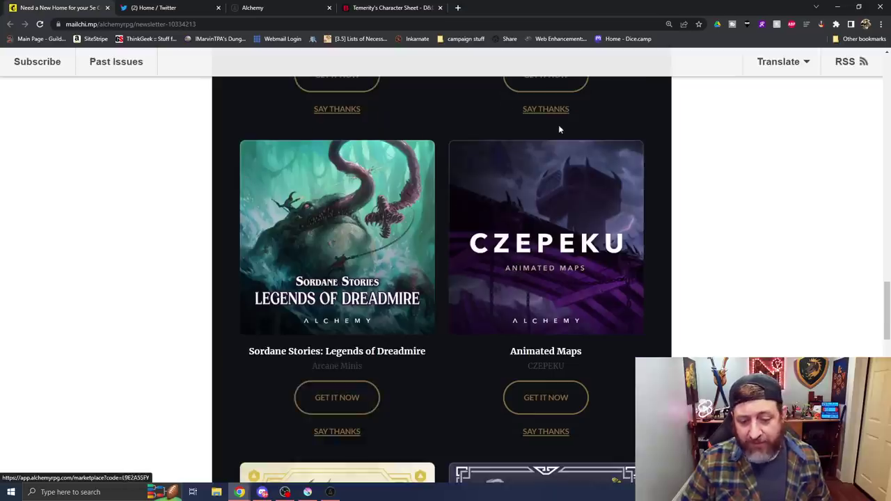
pyautogui.scroll(-3, 568, 196)
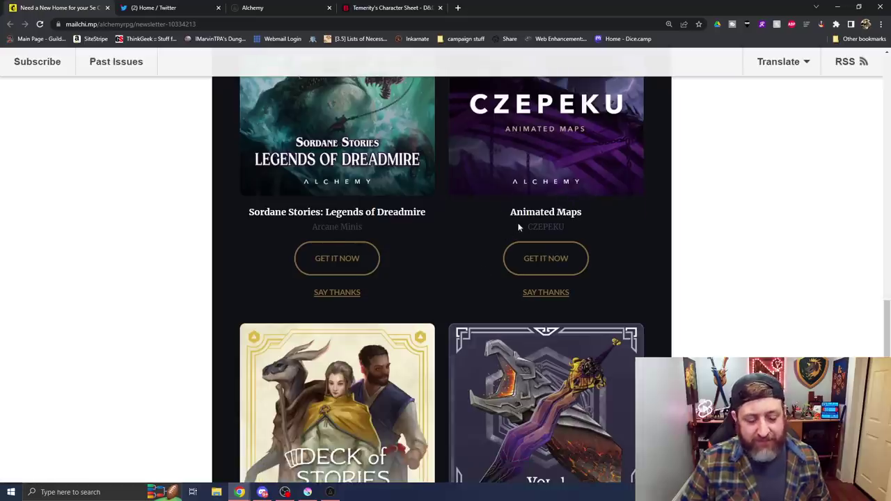
pyautogui.scroll(-3, 516, 226)
pyautogui.scroll(-1, 369, 341)
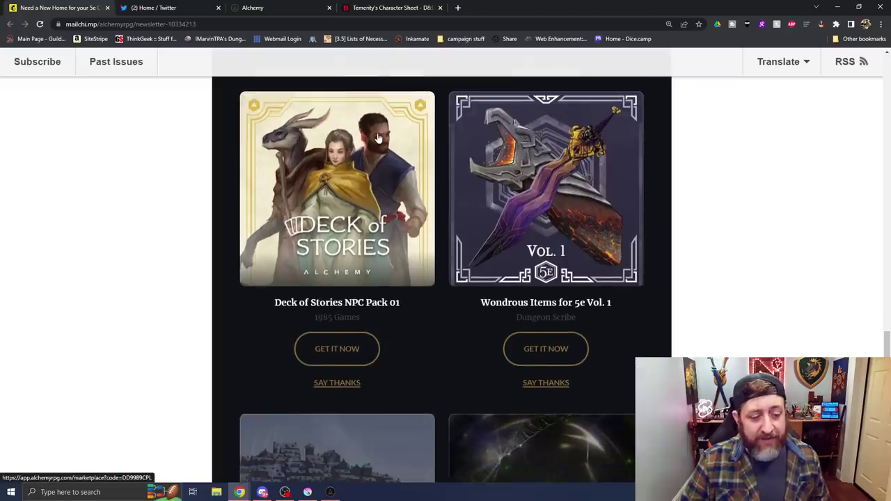
pyautogui.scroll(-1, 361, 188)
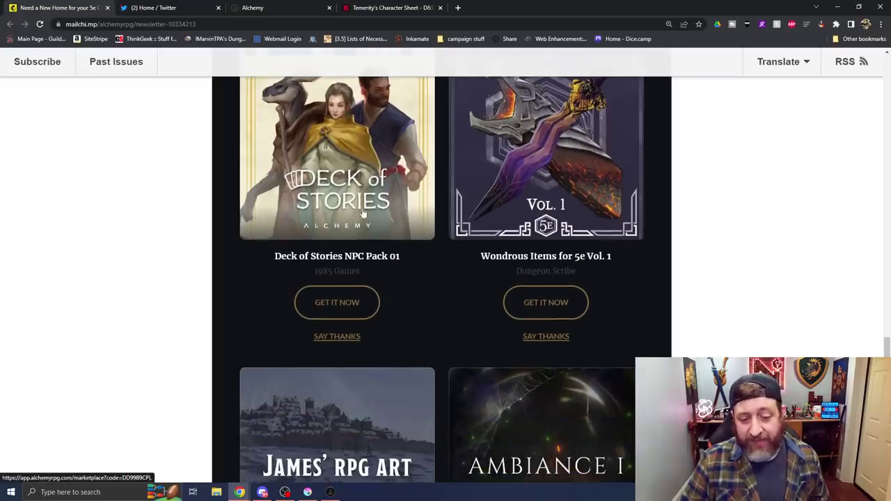
pyautogui.scroll(1, 537, 235)
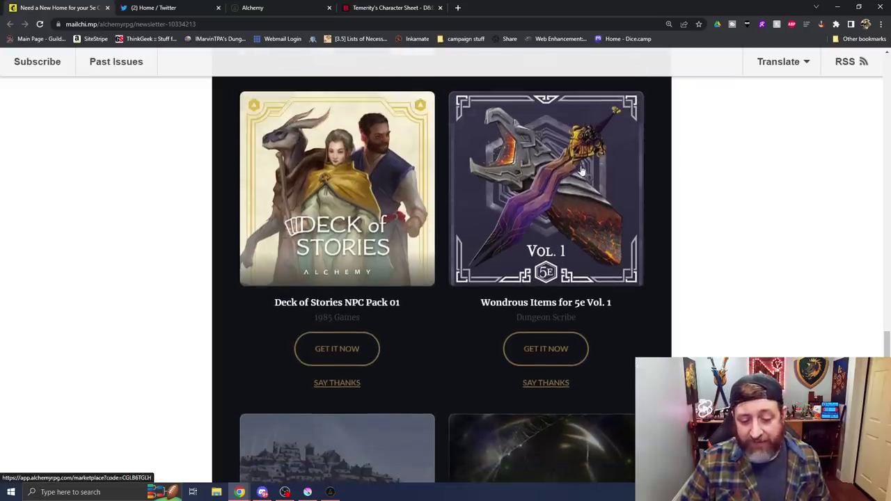
pyautogui.scroll(-2, 557, 209)
pyautogui.scroll(-2, 578, 174)
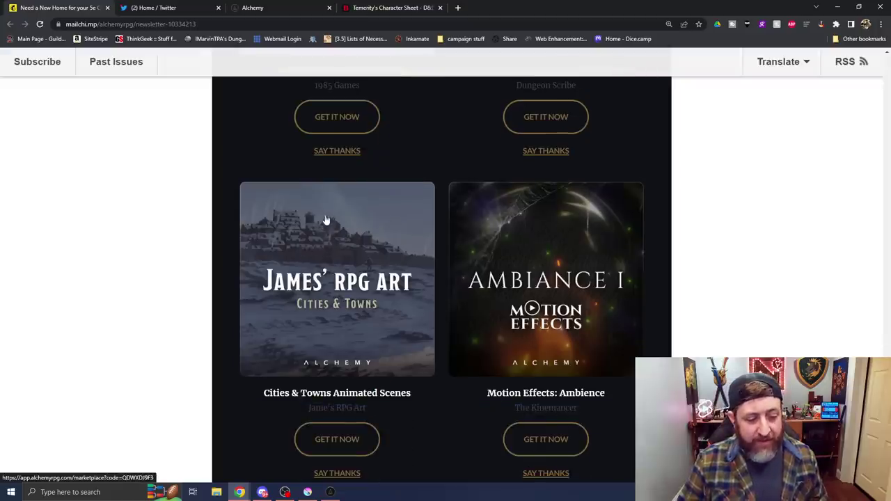
pyautogui.scroll(-1, 321, 216)
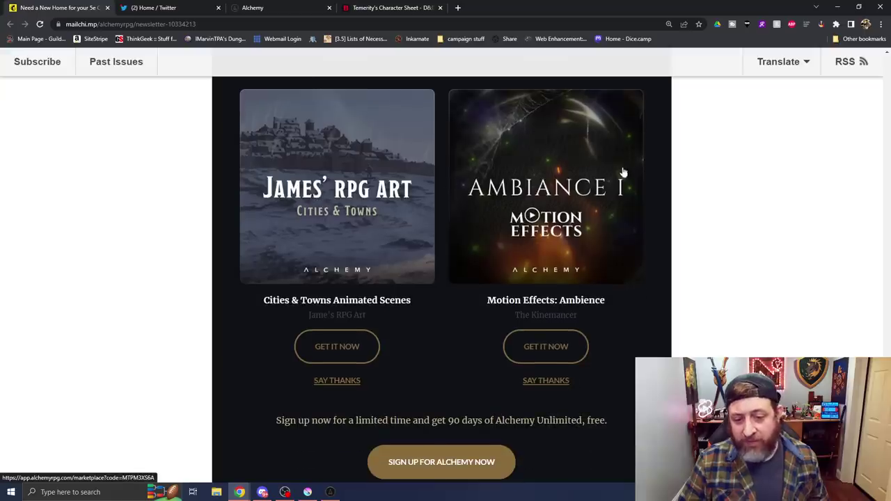
pyautogui.scroll(-1, 595, 196)
pyautogui.scroll(-2, 592, 198)
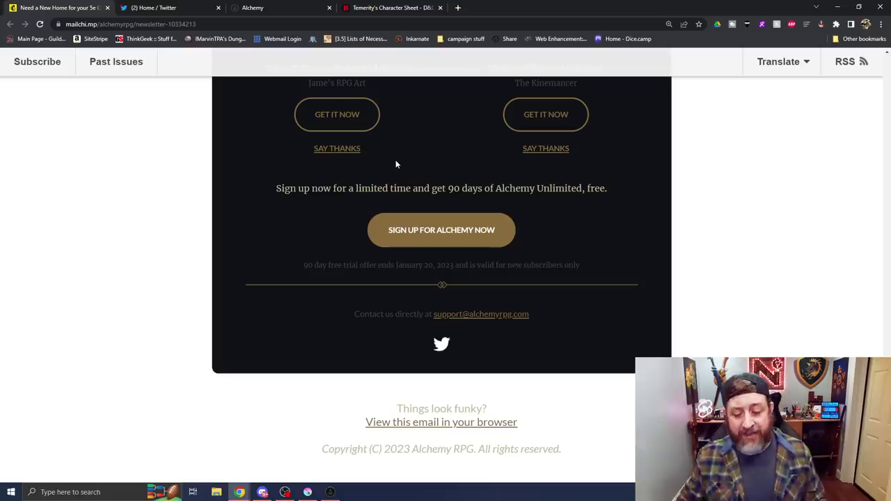
# - Switch to the Alchemy marketplace page in the browser and read the Novarail title's description and universe contents
pyautogui.click(252, 7)
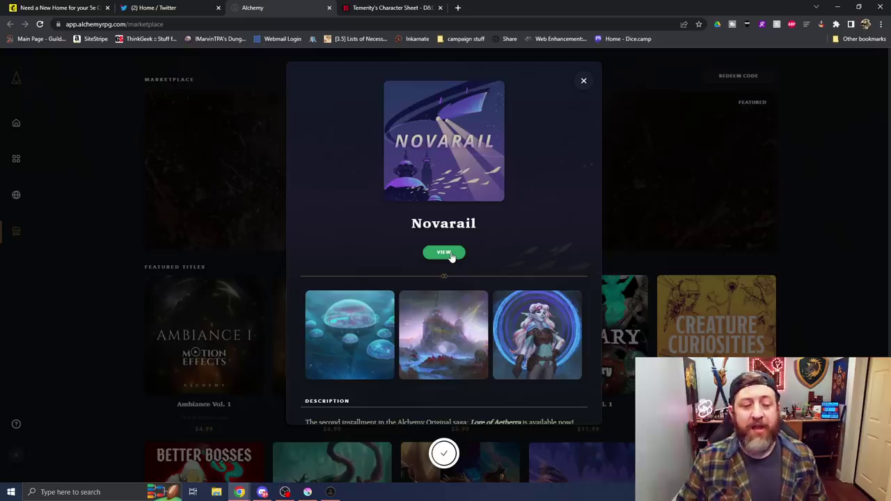
pyautogui.scroll(-2, 449, 256)
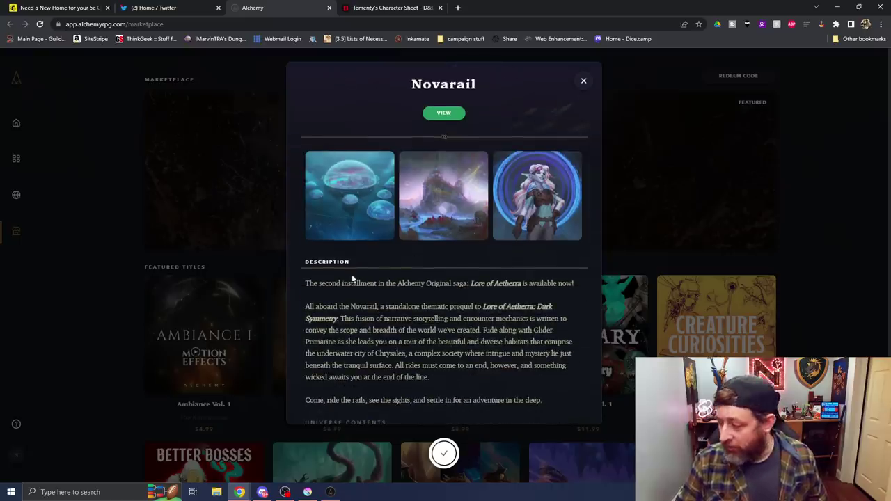
pyautogui.scroll(-2, 438, 155)
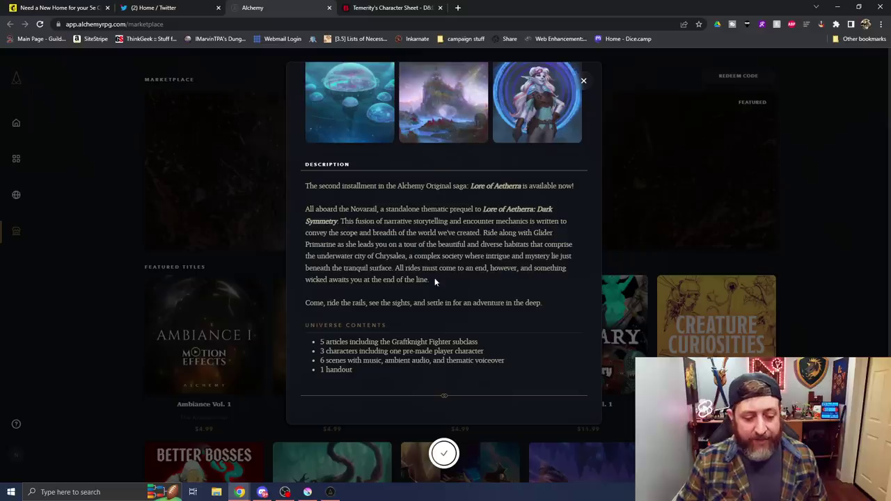
pyautogui.scroll(4, 554, 280)
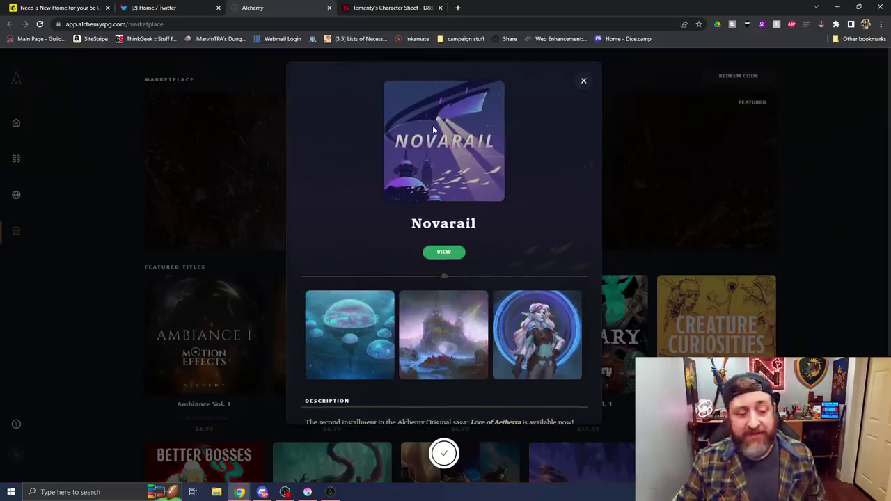
pyautogui.scroll(-2, 434, 129)
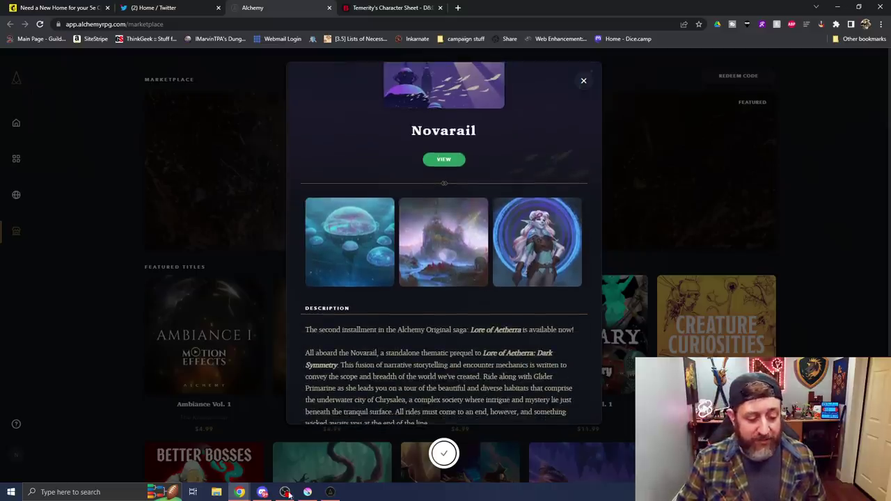
# - Switch to the Alchemy desktop app, open its marketplace and browse the titles through the Ruins of Symbaroum and Big Bad Bundle entries
pyautogui.click(330, 492)
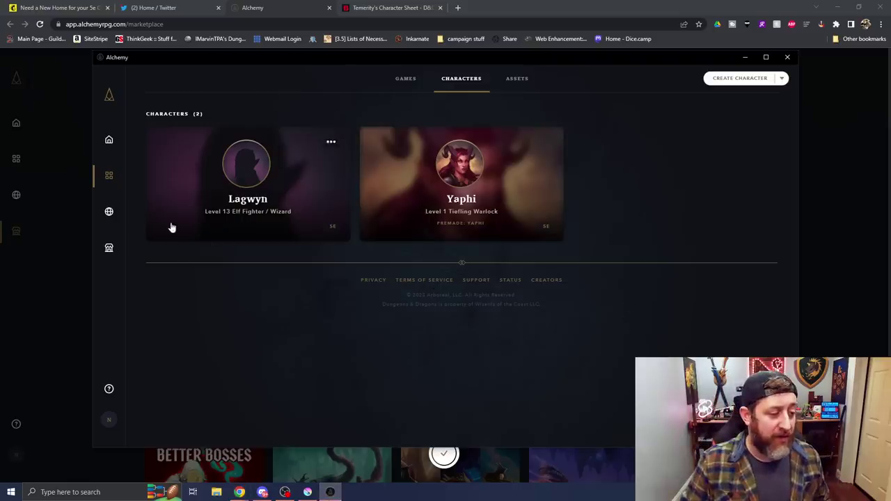
pyautogui.click(109, 247)
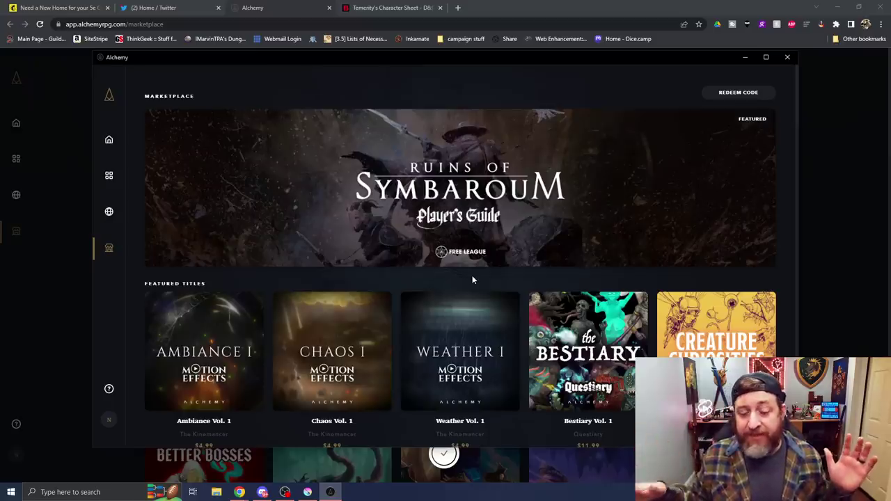
pyautogui.scroll(-2, 494, 275)
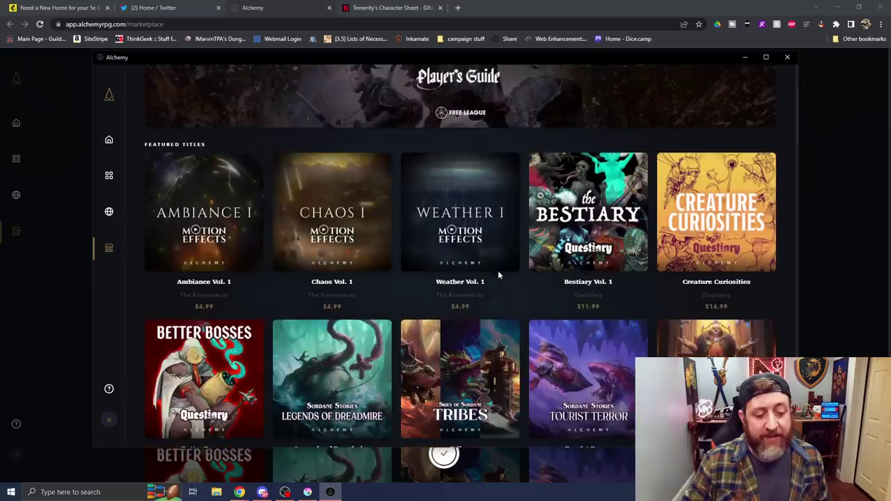
pyautogui.scroll(-5, 529, 257)
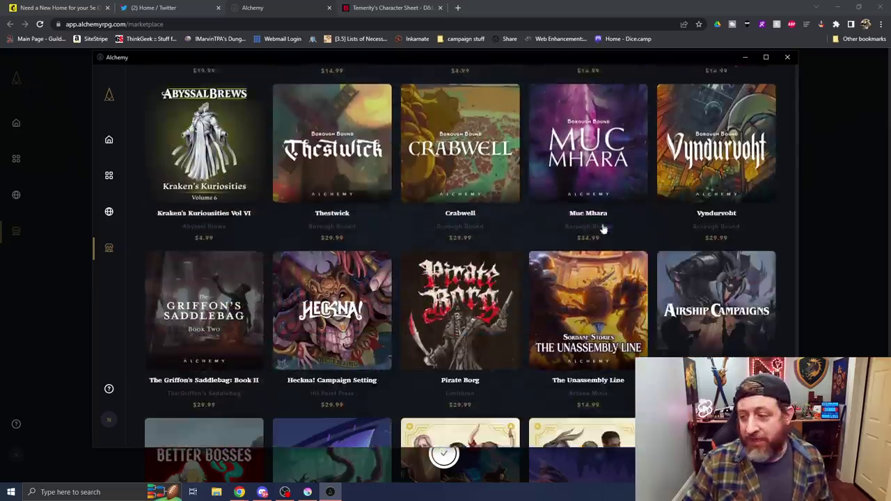
pyautogui.scroll(-6, 603, 228)
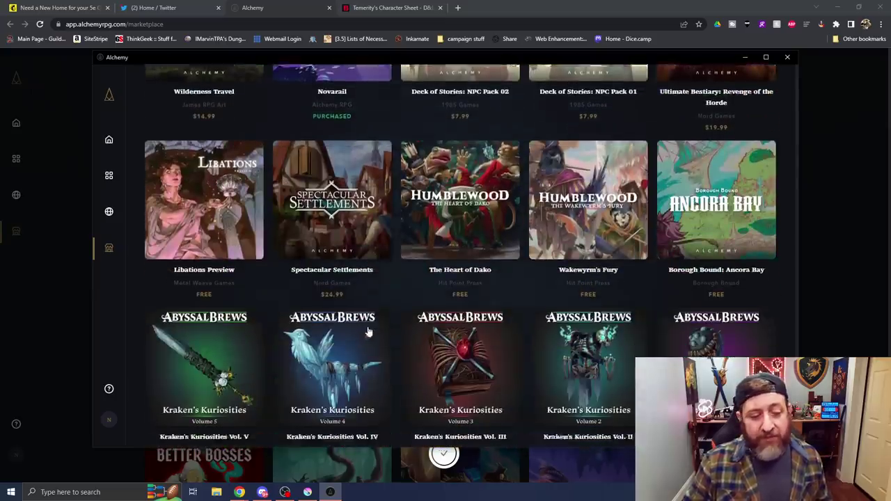
pyautogui.scroll(-4, 348, 327)
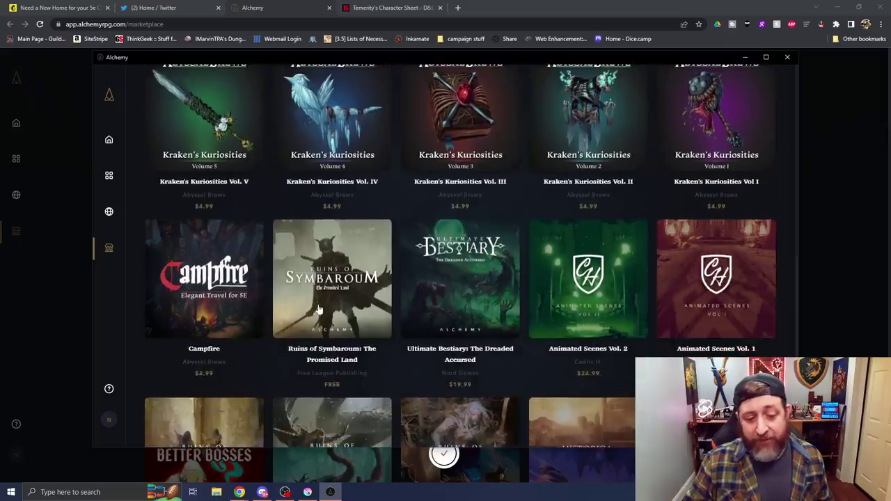
pyautogui.scroll(-3, 318, 310)
pyautogui.scroll(-2, 334, 328)
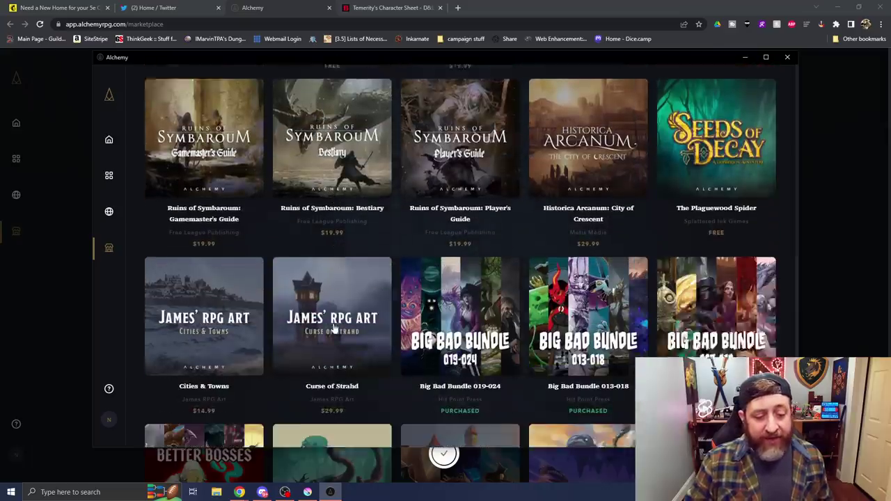
pyautogui.scroll(-1, 334, 329)
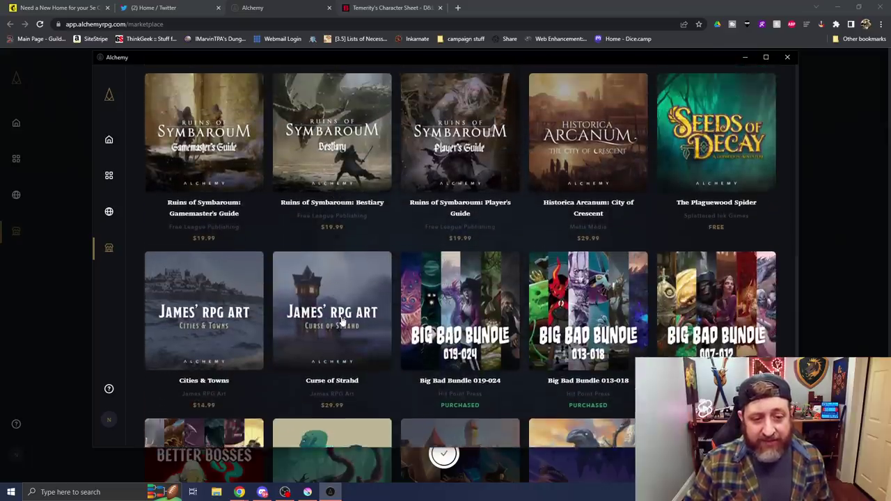
# - Browse the marketplace titles back up to the Featured Titles section and the Ruins of Symbaroum Player's Guide banner
pyautogui.scroll(3, 313, 298)
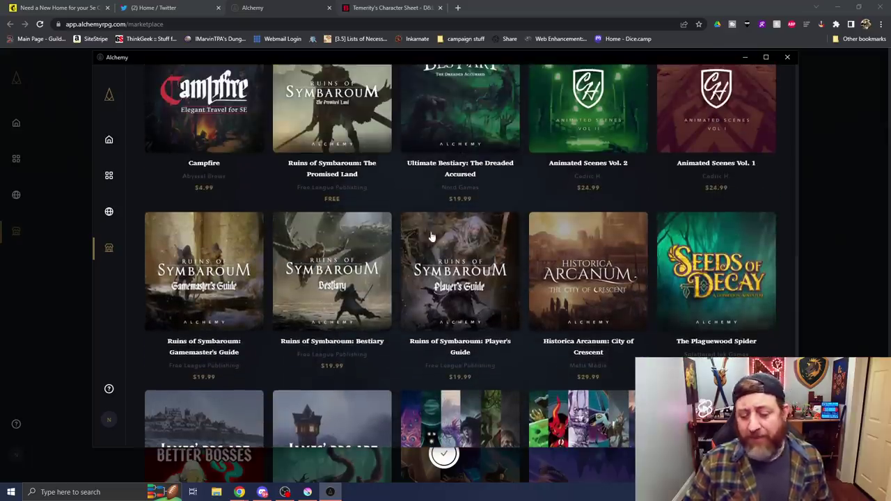
pyautogui.scroll(2, 435, 235)
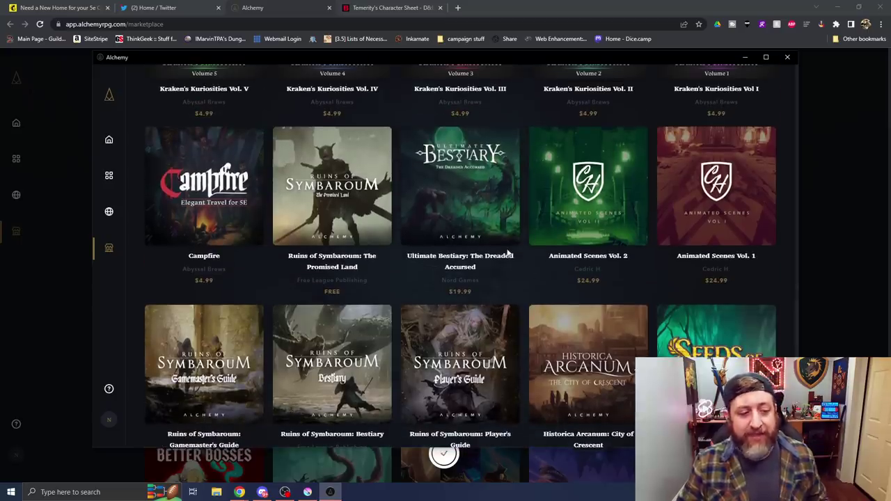
pyautogui.scroll(4, 433, 280)
pyautogui.scroll(10, 441, 276)
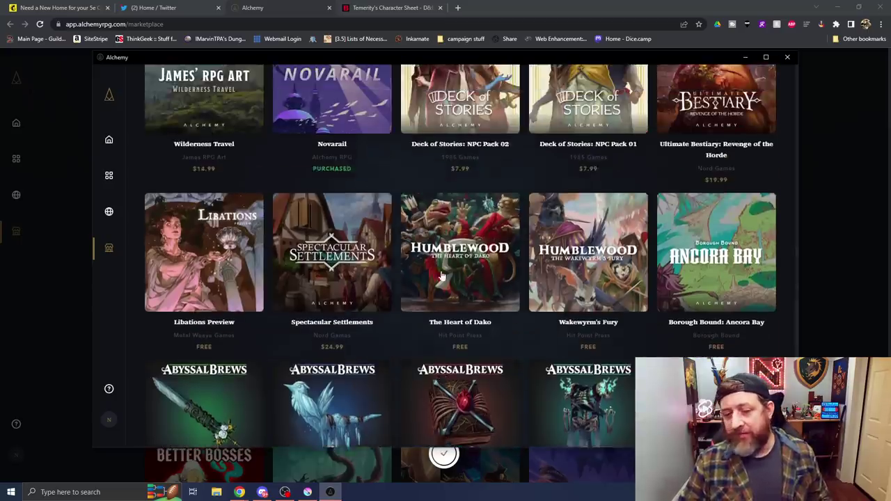
pyautogui.scroll(4, 440, 277)
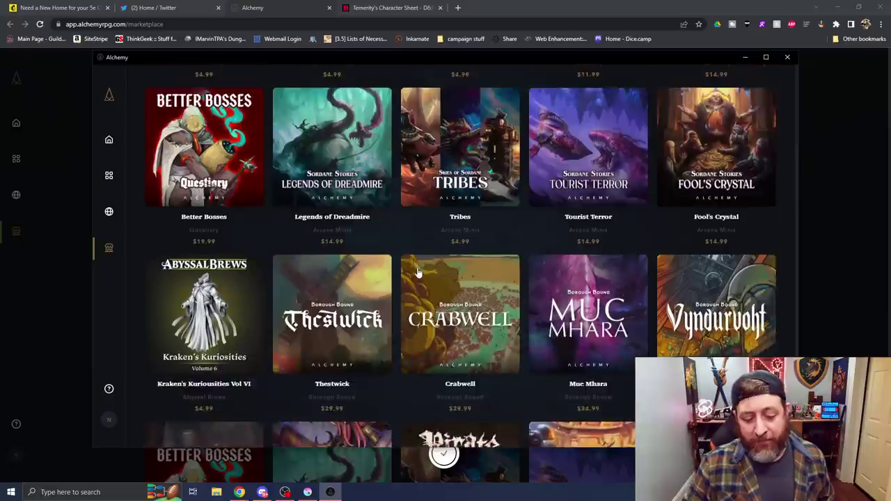
pyautogui.scroll(-5, 418, 272)
pyautogui.scroll(12, 417, 272)
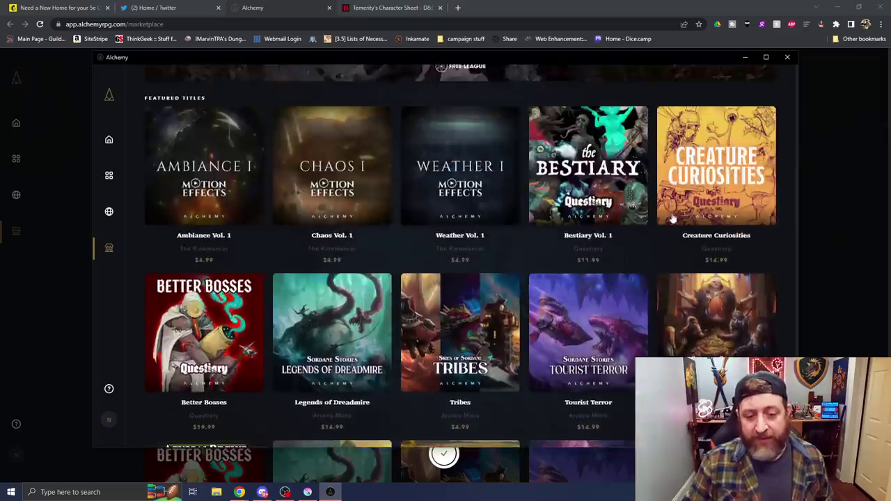
pyautogui.scroll(-2, 383, 320)
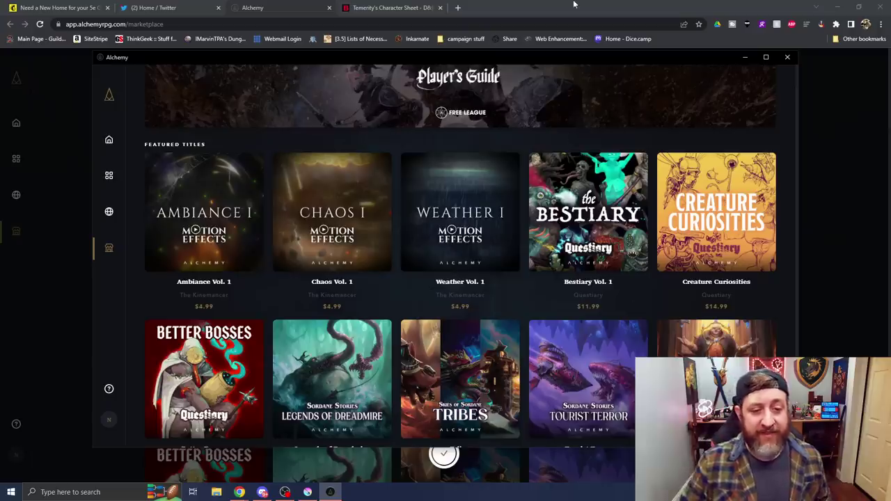
pyautogui.scroll(2, 575, 142)
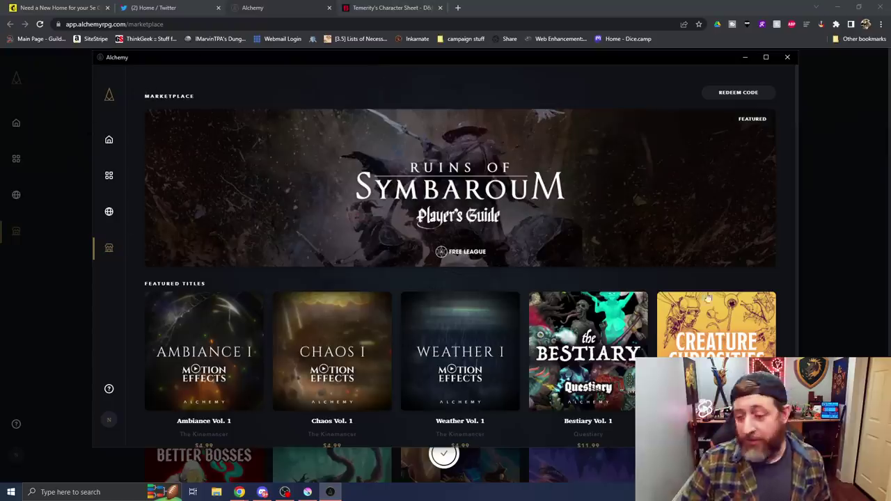
# - Open the library, look over its games and music assets, and show the list of characters
pyautogui.click(109, 177)
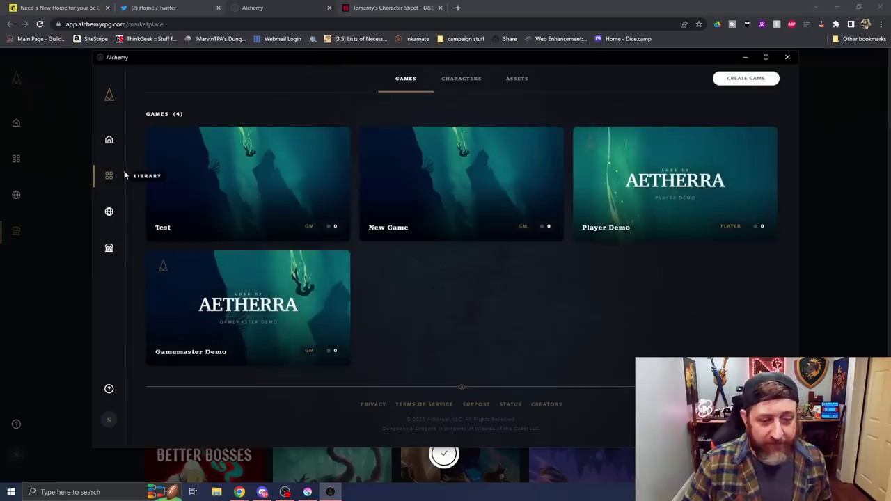
pyautogui.click(513, 83)
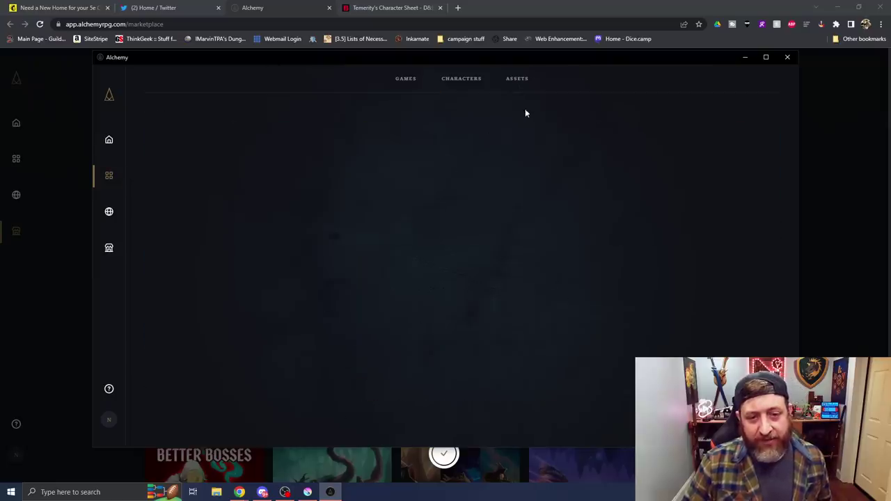
pyautogui.scroll(-6, 483, 272)
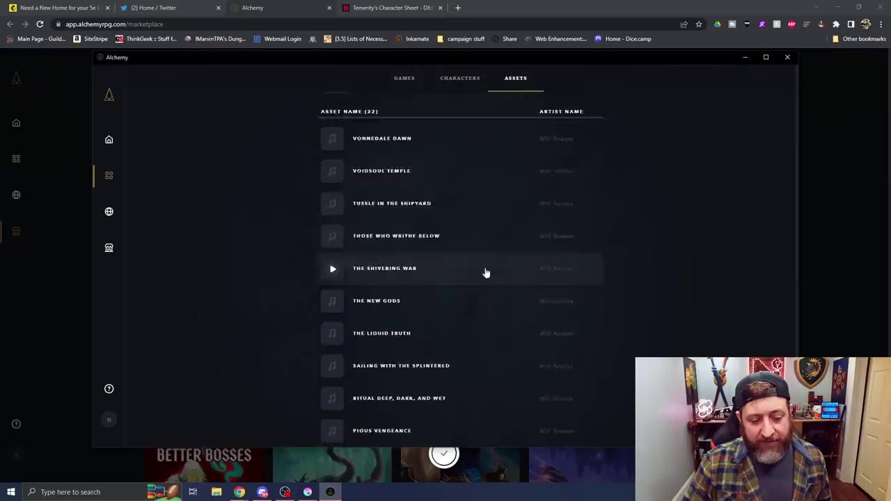
pyautogui.scroll(6, 489, 353)
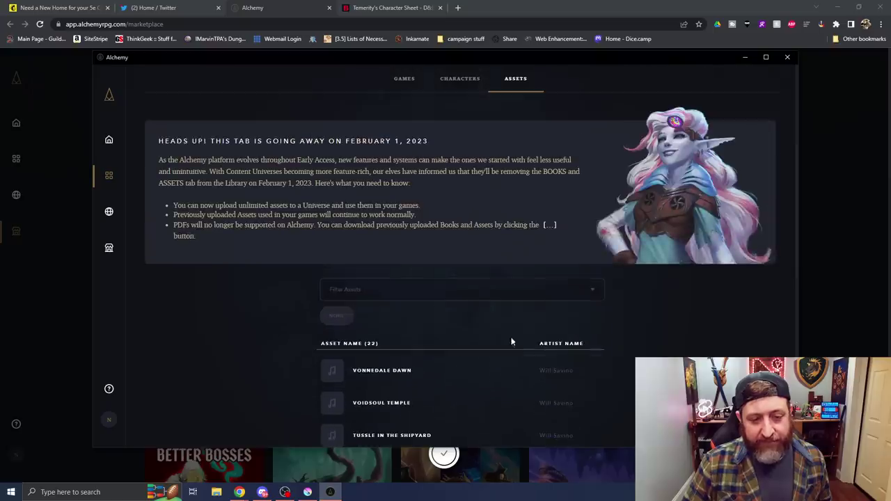
pyautogui.click(466, 83)
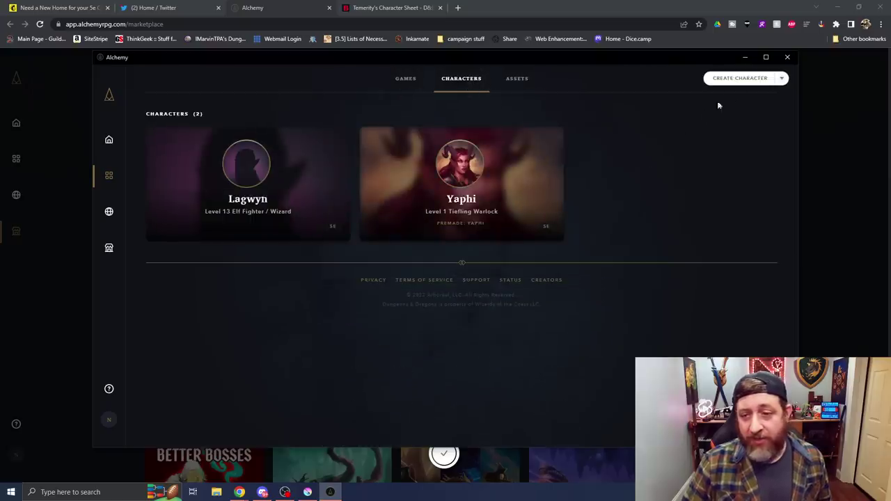
# - Switch to Temerity's D&D Beyond character sheet in the browser, generate its shareable link and copy it
pyautogui.click(498, 4)
pyautogui.click(390, 8)
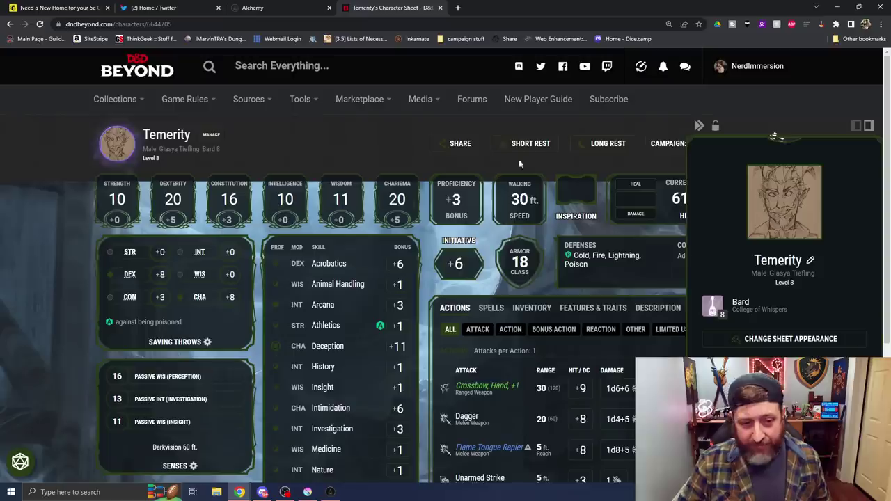
pyautogui.click(460, 143)
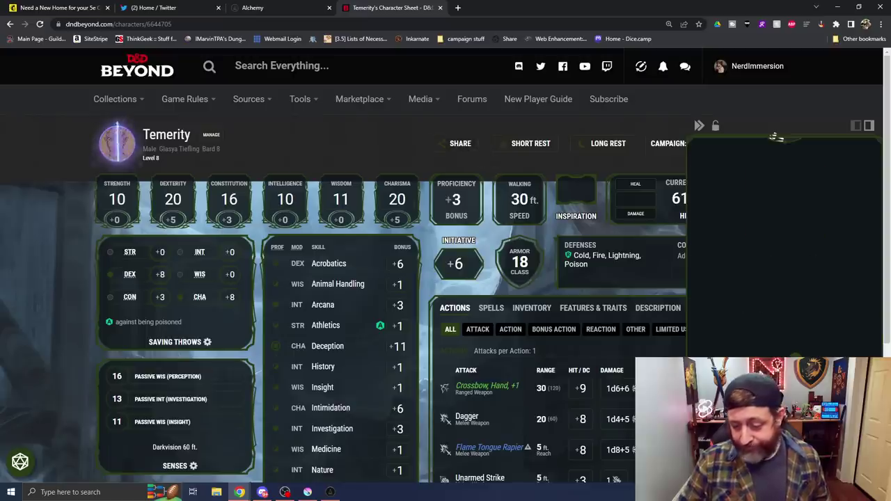
pyautogui.scroll(-2, 762, 317)
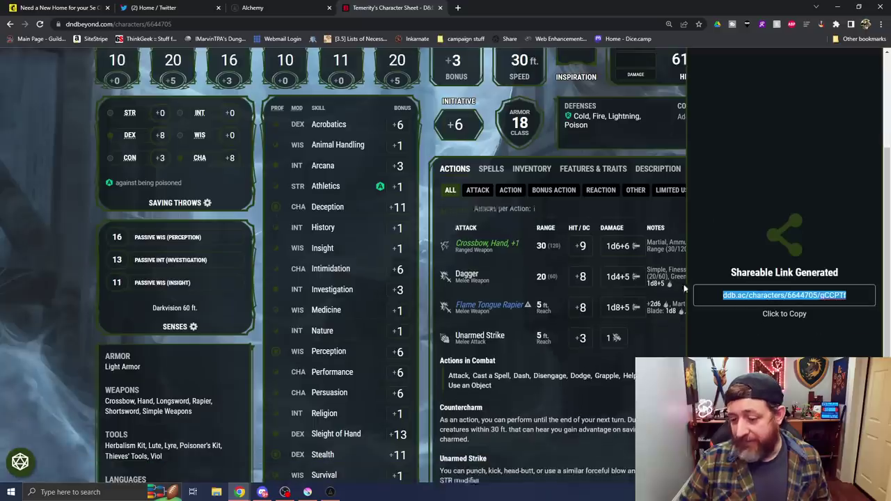
pyautogui.click(777, 318)
pyautogui.scroll(2, 490, 258)
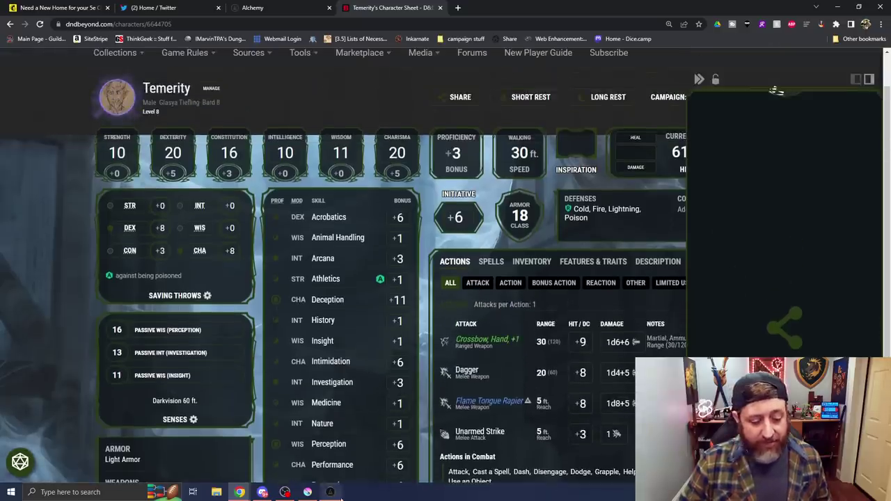
# - Switch back to the Alchemy desktop app and import Temerity from Beyond using the copied character link
pyautogui.click(331, 492)
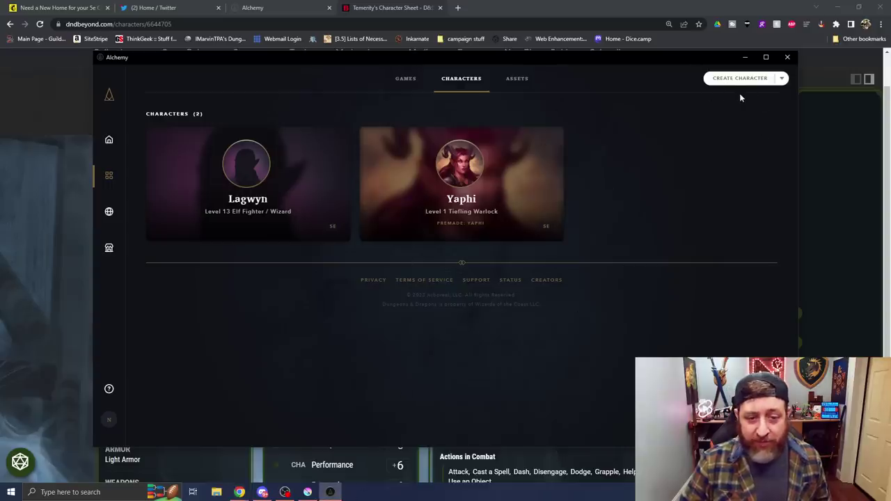
pyautogui.click(782, 79)
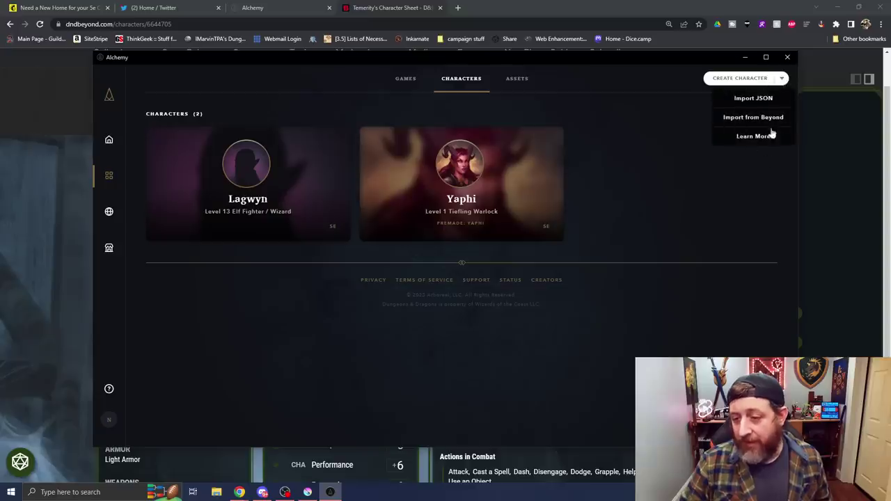
pyautogui.click(765, 118)
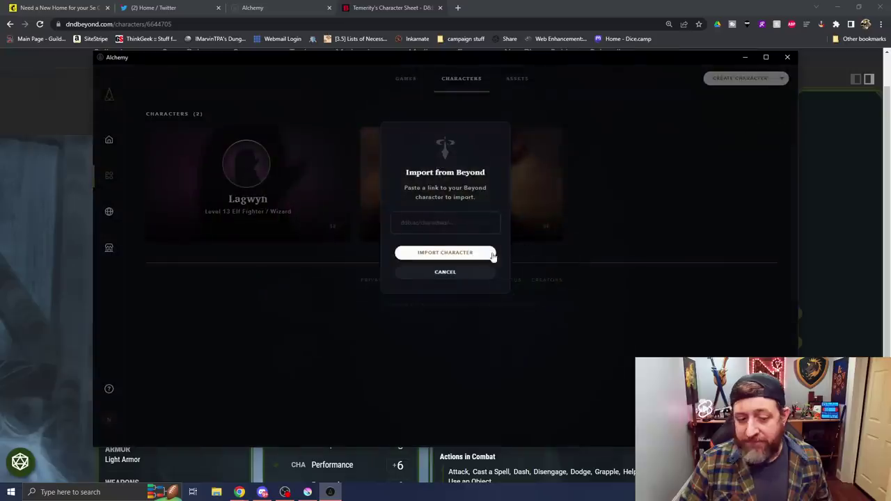
pyautogui.click(492, 223)
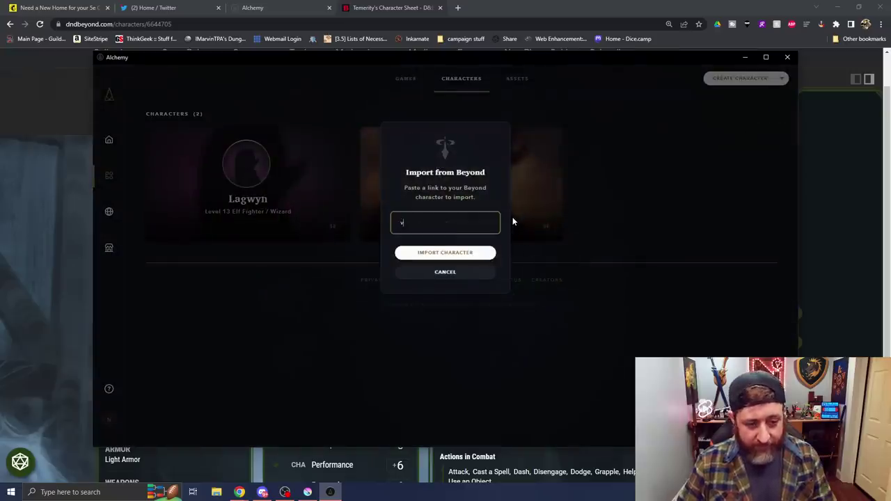
pyautogui.write('https://ddb.ac/characters/6644705/gCCPTf')
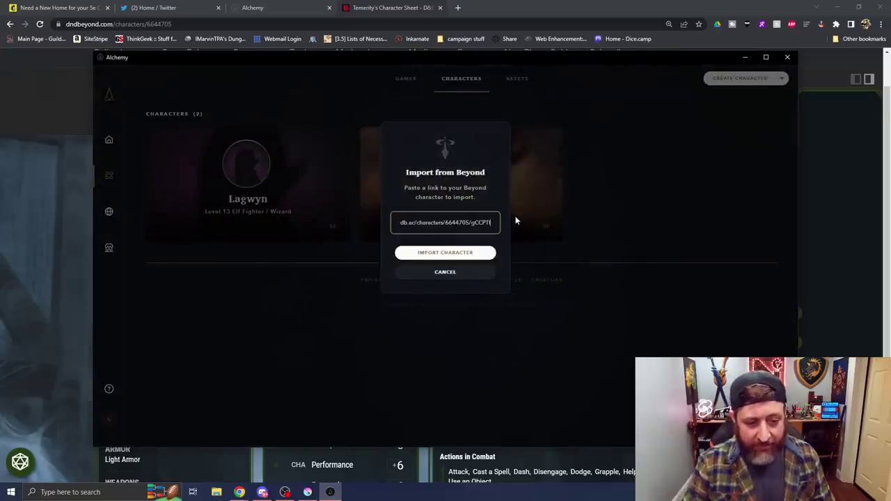
pyautogui.click(432, 254)
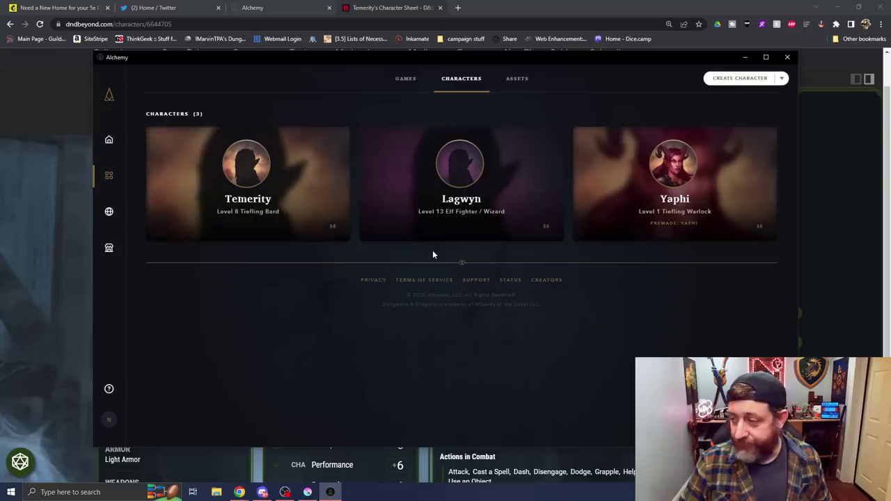
# - Open the imported Temerity character and review its core stats, saving throws, skills, senses and languages
pyautogui.click(254, 189)
pyautogui.scroll(-2, 387, 217)
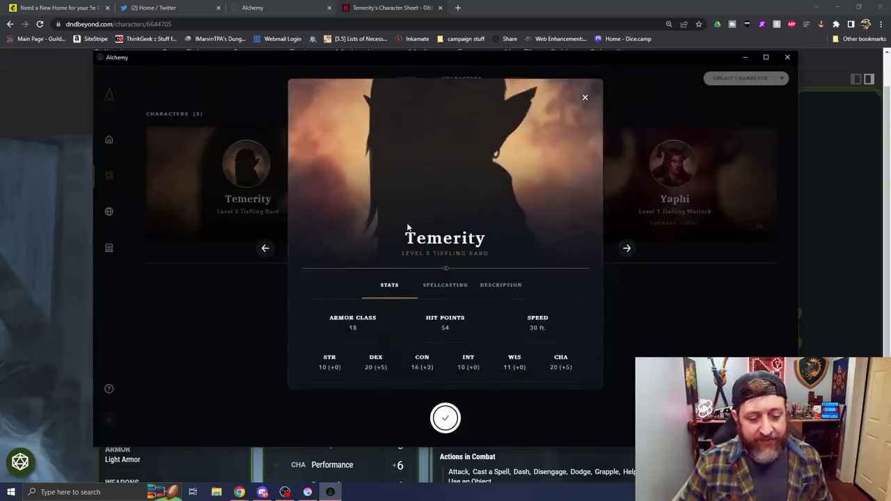
pyautogui.scroll(-2, 407, 228)
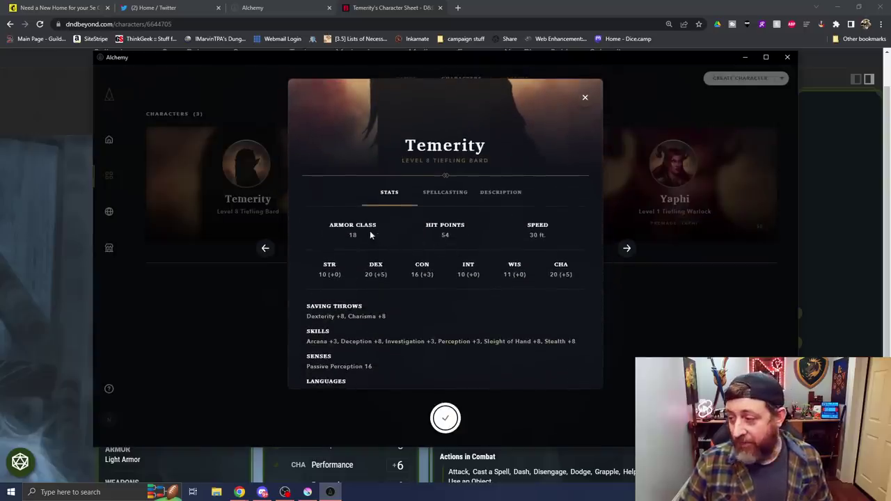
pyautogui.scroll(-1, 392, 231)
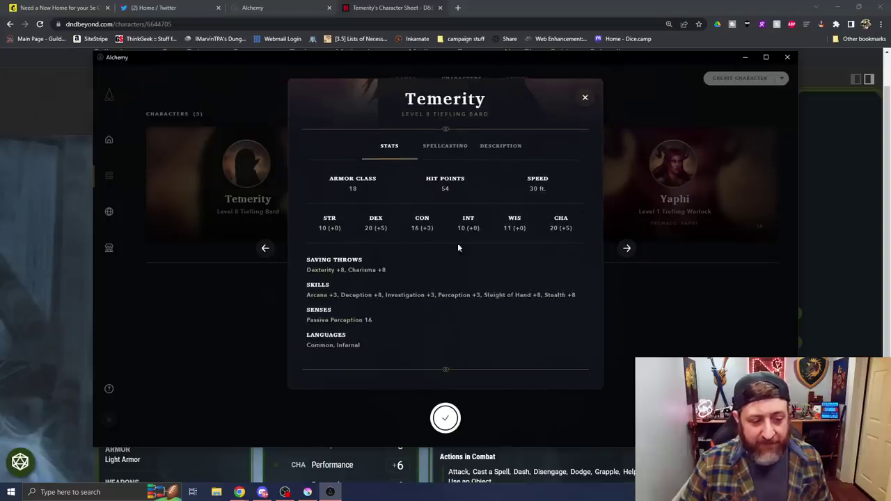
pyautogui.scroll(-1, 363, 259)
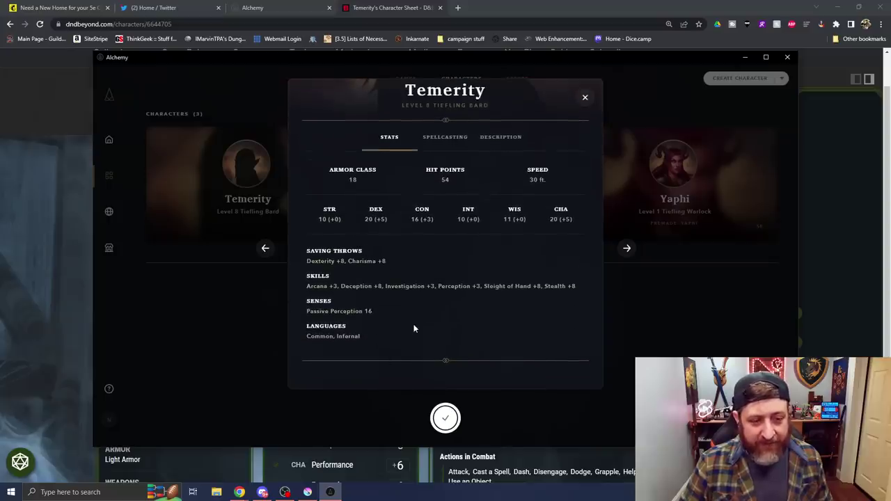
# - Review Temerity's spellcasting details and description, including personality traits, ideals, bonds and flaws
pyautogui.scroll(3, 432, 293)
pyautogui.click(434, 277)
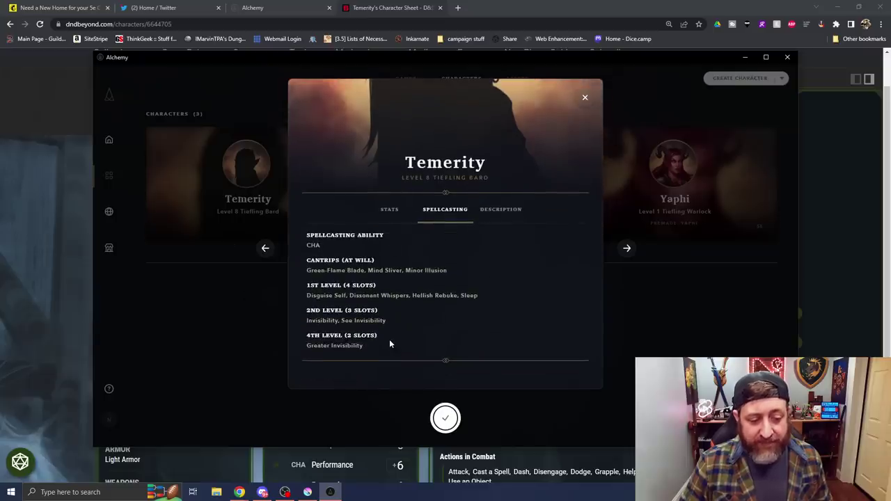
pyautogui.click(503, 212)
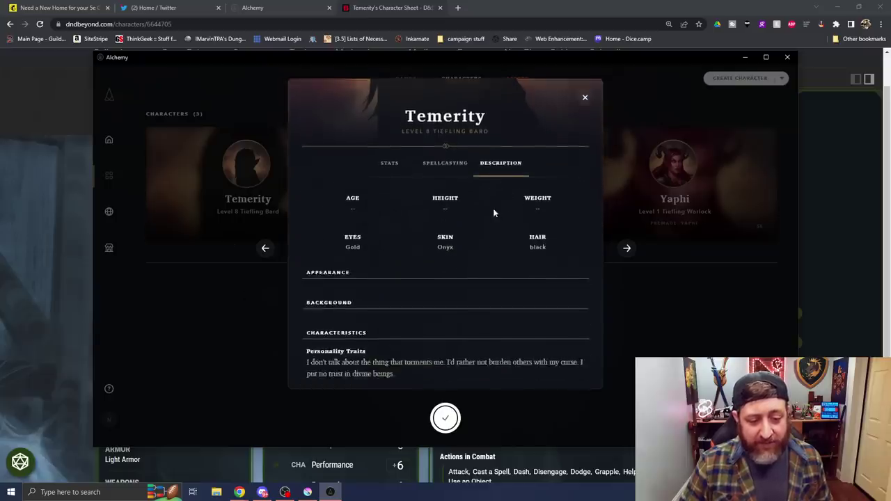
pyautogui.scroll(-1, 493, 209)
pyautogui.scroll(-3, 417, 174)
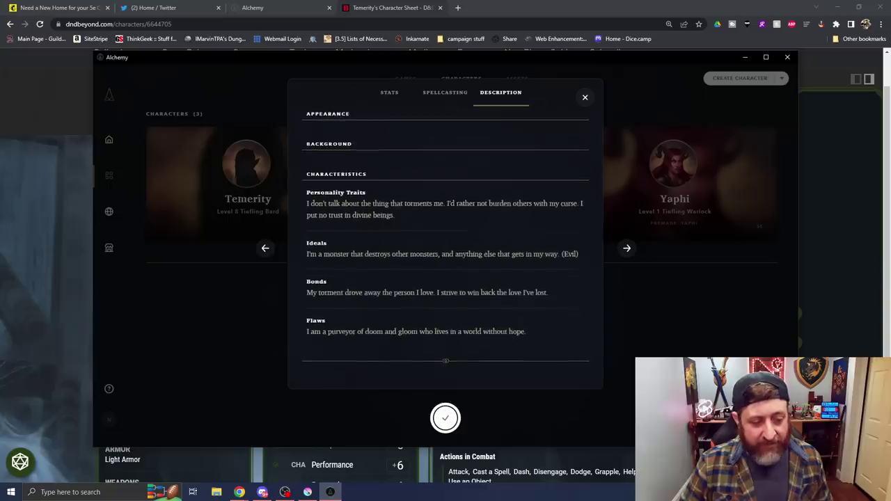
pyautogui.scroll(4, 458, 276)
pyautogui.scroll(2, 458, 276)
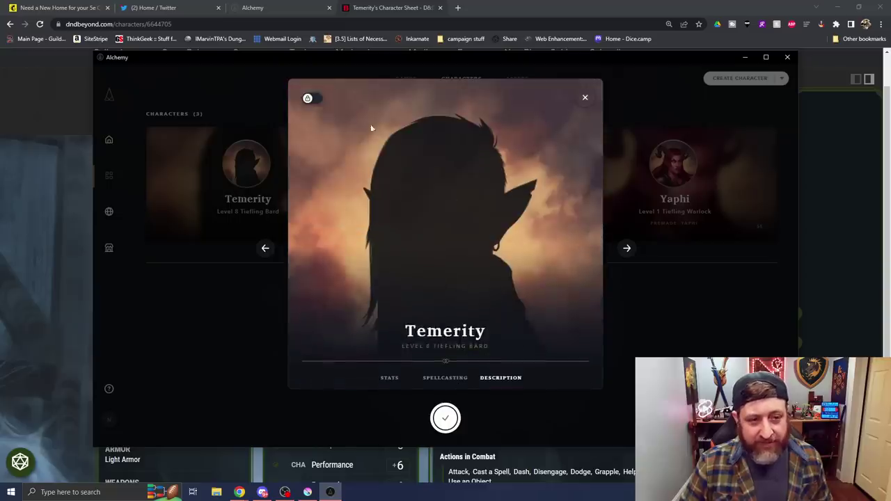
# - Unlock Temerity's sheet for editing and examine the editable core stats, ability scores and skill bonuses
pyautogui.click(308, 99)
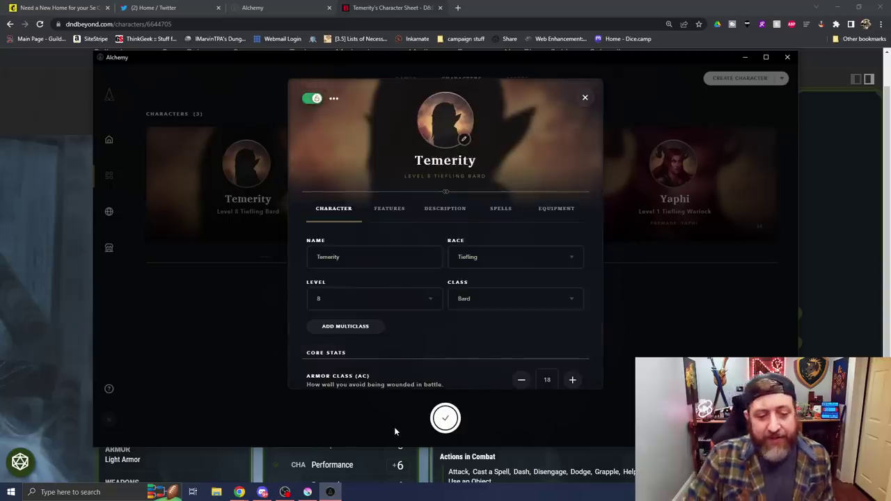
pyautogui.scroll(-5, 528, 194)
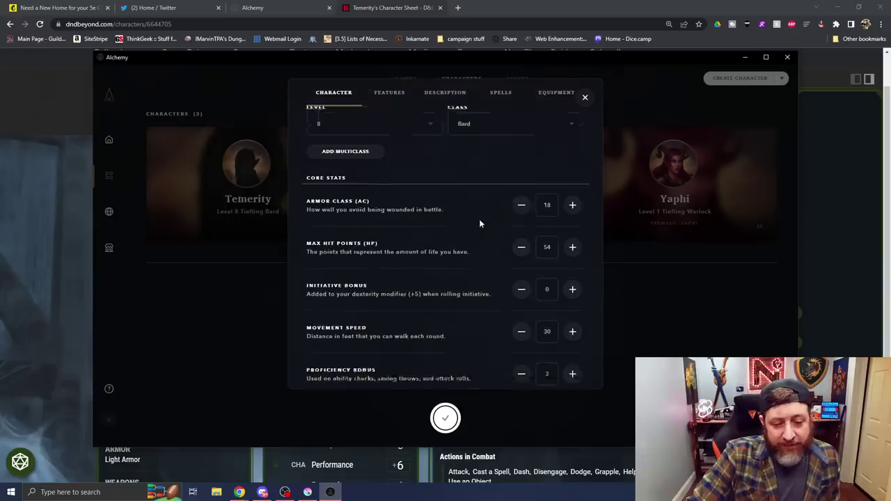
pyautogui.scroll(-4, 441, 223)
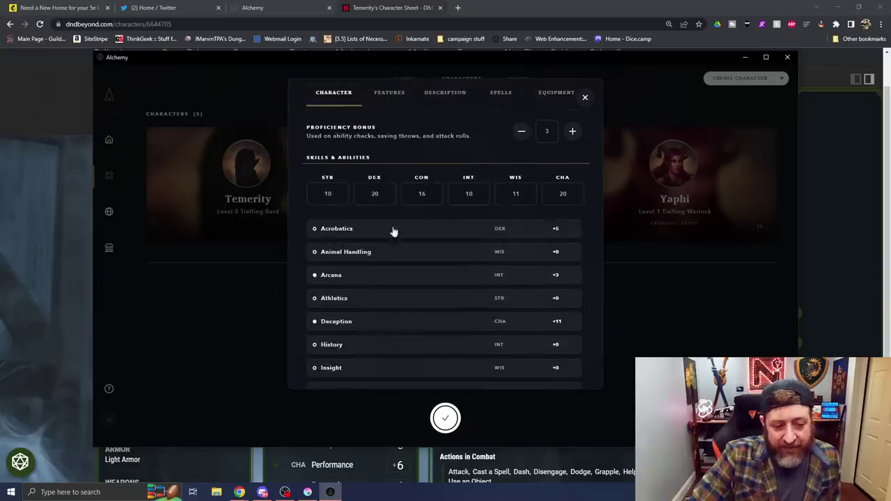
pyautogui.scroll(-3, 435, 258)
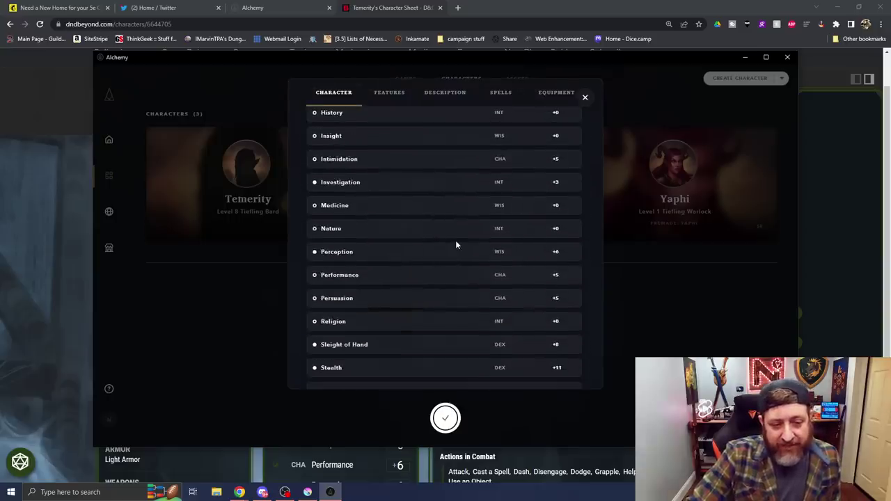
pyautogui.scroll(-1, 446, 242)
pyautogui.scroll(3, 455, 230)
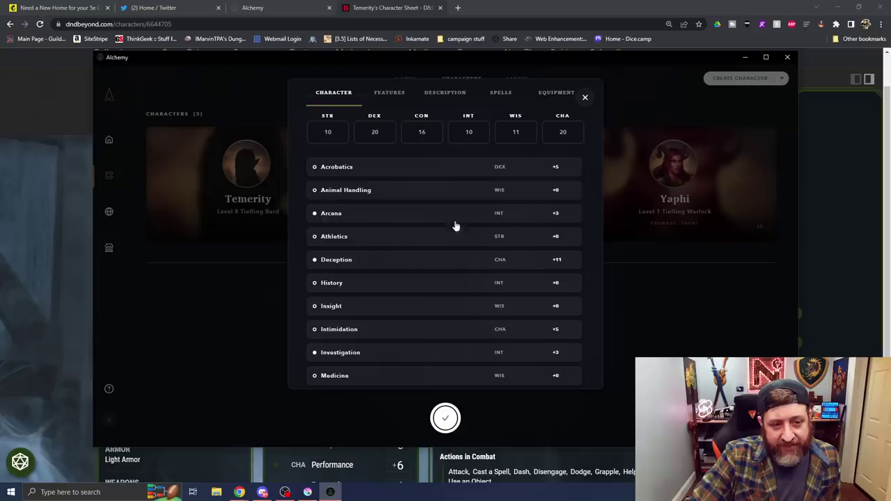
# - Examine the editable class features on Temerity's sheet, from proficiencies and spellcasting through the higher-level bard features
pyautogui.click(393, 92)
pyautogui.scroll(-5, 437, 204)
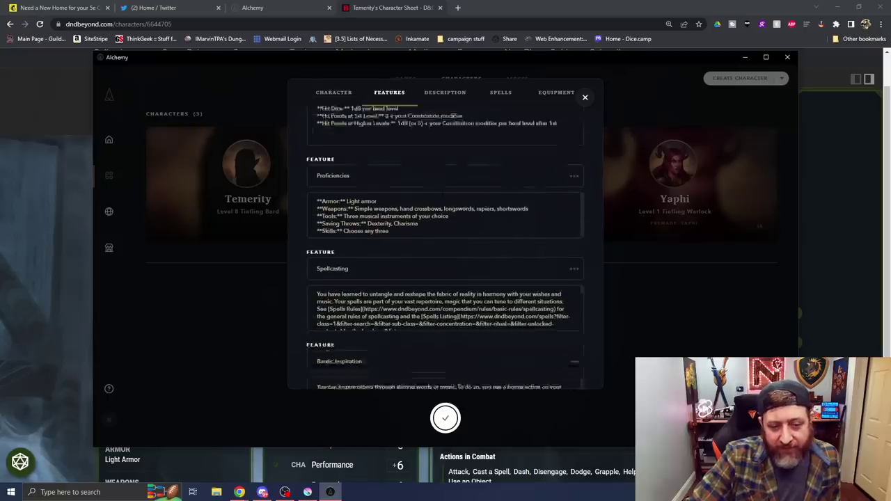
pyautogui.scroll(-4, 442, 224)
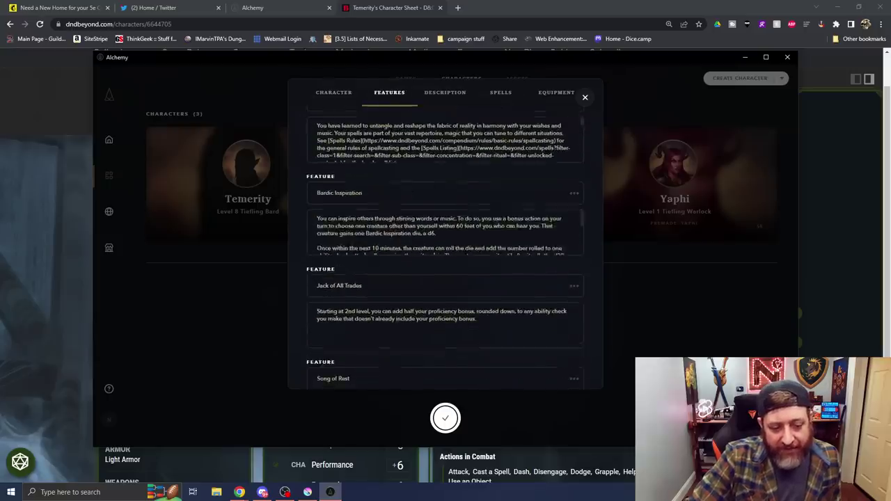
pyautogui.scroll(-5, 445, 244)
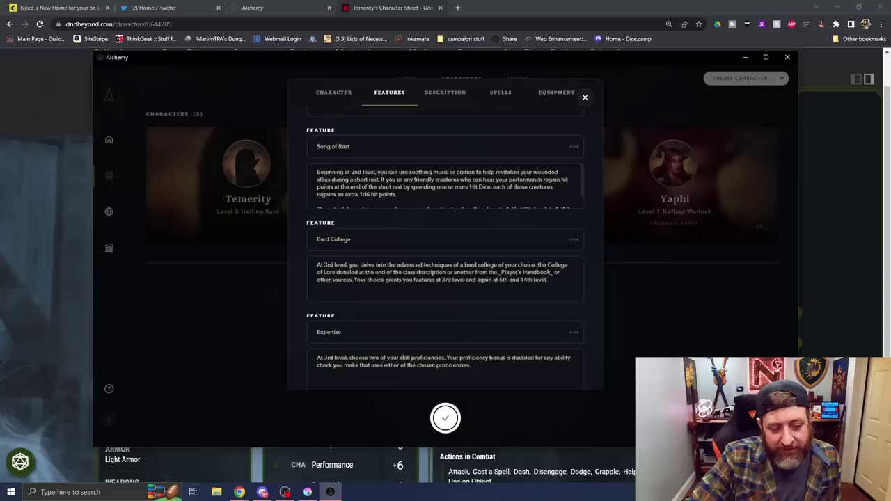
pyautogui.scroll(-5, 359, 221)
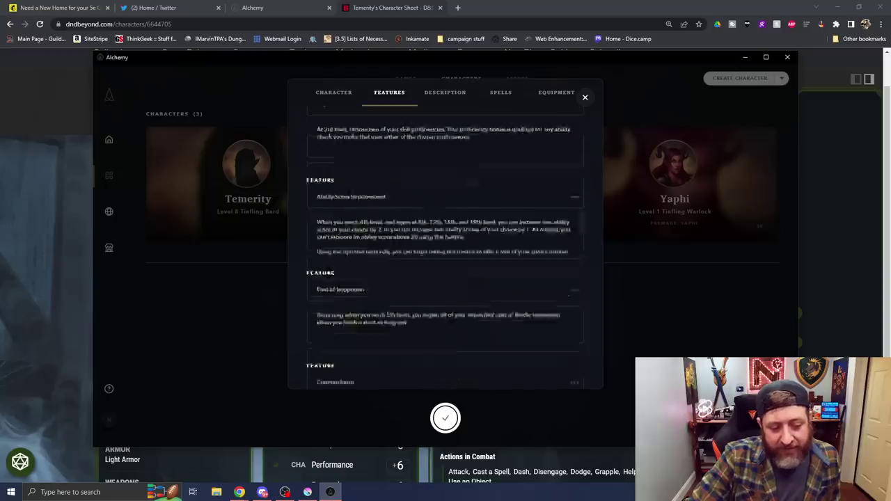
pyautogui.scroll(-5, 359, 222)
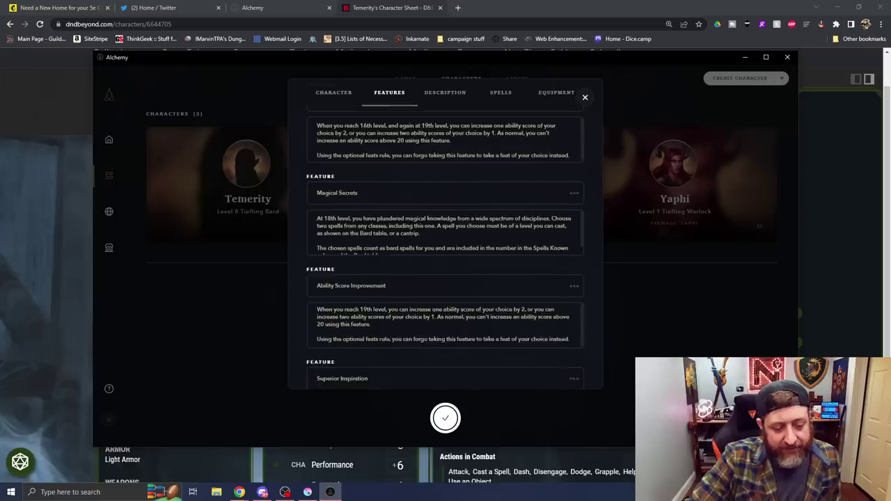
# - Examine Temerity's editable tiefling traits and the feats listed below the class features
pyautogui.scroll(-5, 473, 379)
pyautogui.scroll(2, 461, 303)
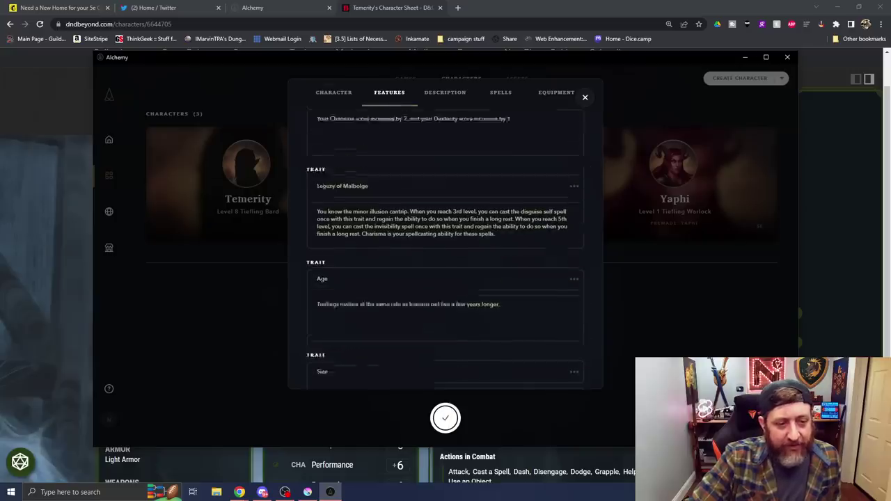
pyautogui.scroll(-3, 445, 265)
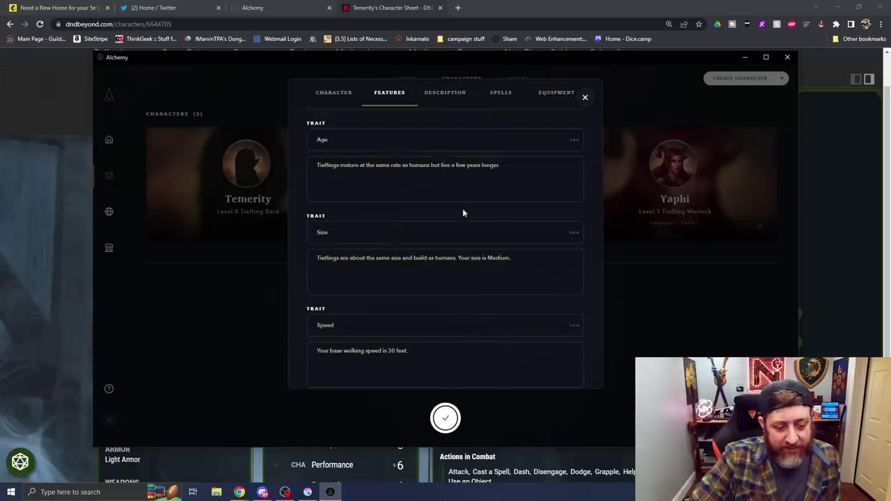
pyautogui.scroll(-5, 462, 209)
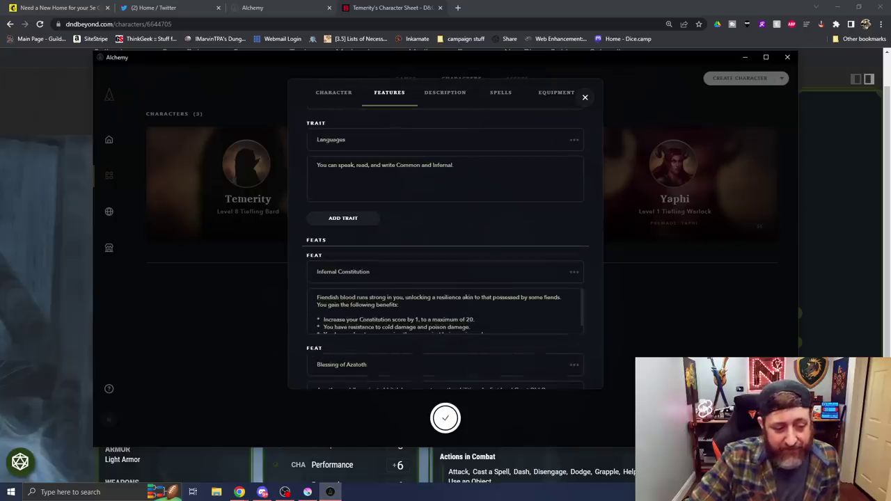
pyautogui.scroll(-2, 445, 244)
pyautogui.scroll(-2, 446, 216)
pyautogui.scroll(3, 451, 193)
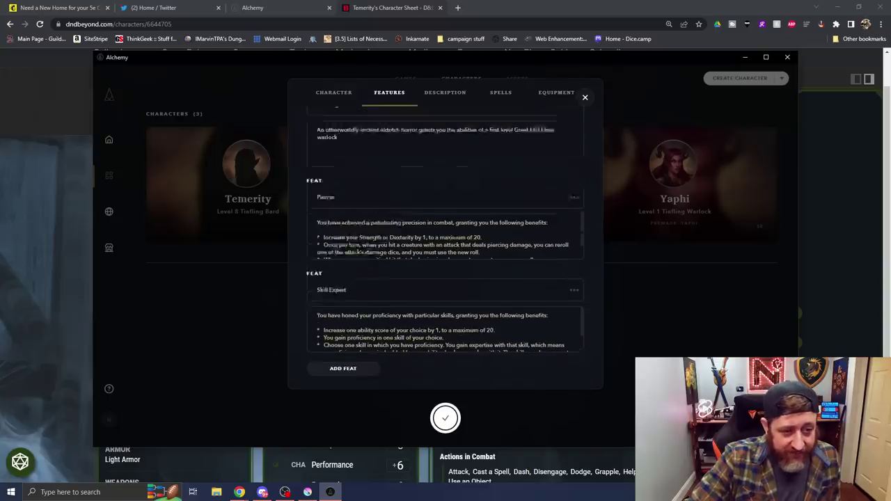
# - Examine Temerity's editable description, including the notes, backstory, physical characteristics, alignment and personality fields
pyautogui.click(467, 91)
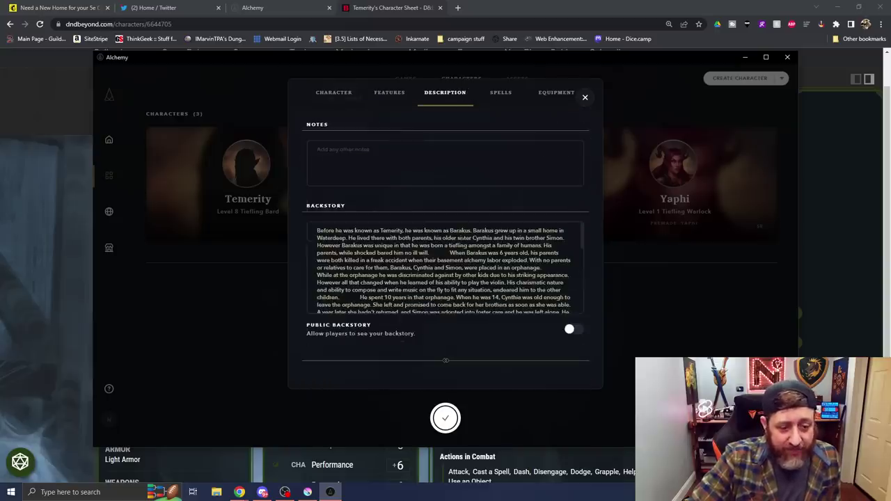
pyautogui.scroll(2, 473, 247)
pyautogui.scroll(-2, 473, 246)
pyautogui.scroll(-10, 515, 278)
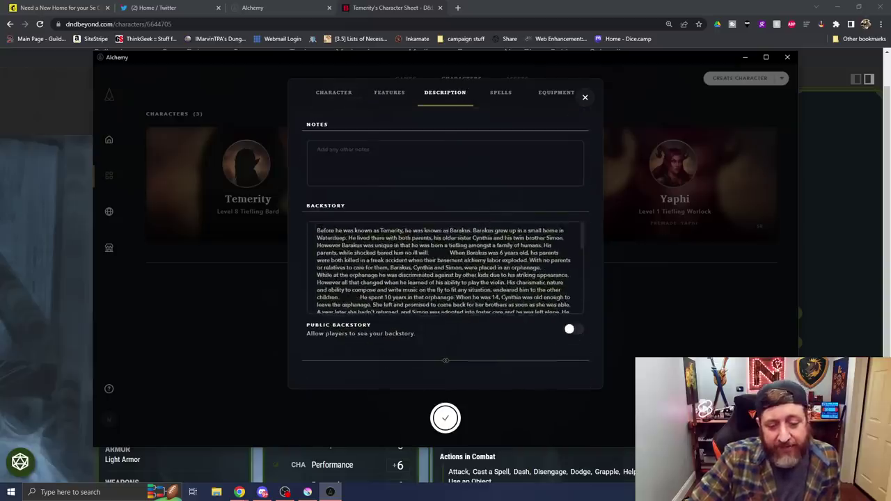
pyautogui.scroll(12, 511, 297)
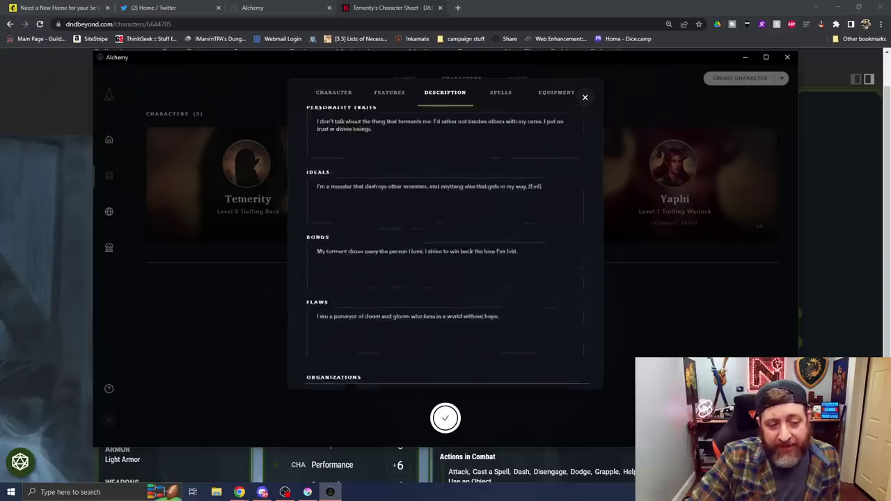
pyautogui.scroll(-3, 461, 261)
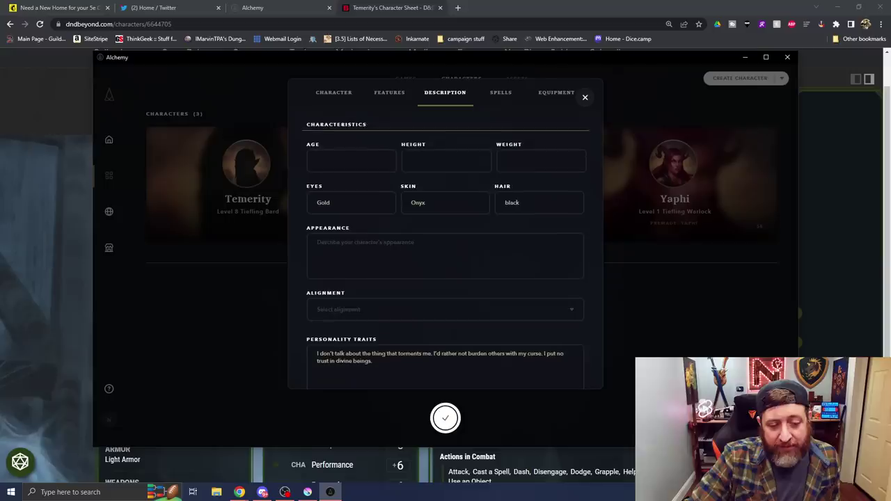
# - Examine Temerity's editable spells, including the spellcasting ability, cantrips and 1st level spell slots
pyautogui.click(502, 88)
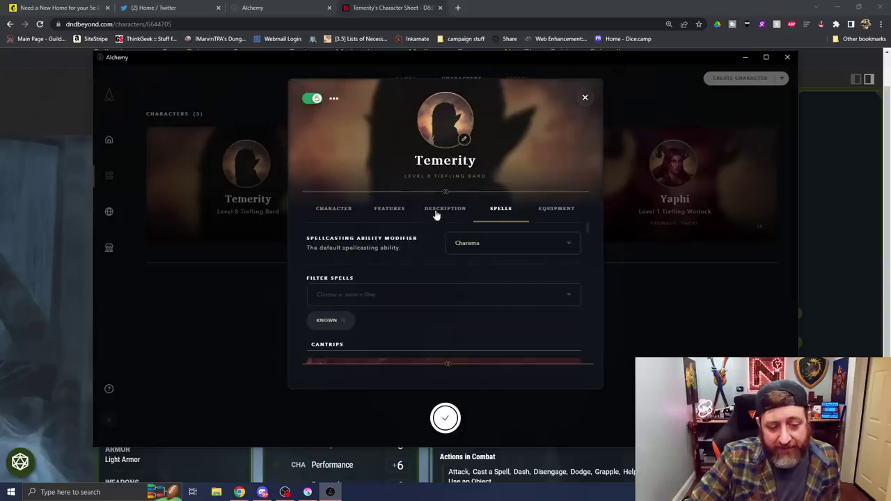
pyautogui.scroll(-4, 380, 299)
pyautogui.scroll(3, 387, 271)
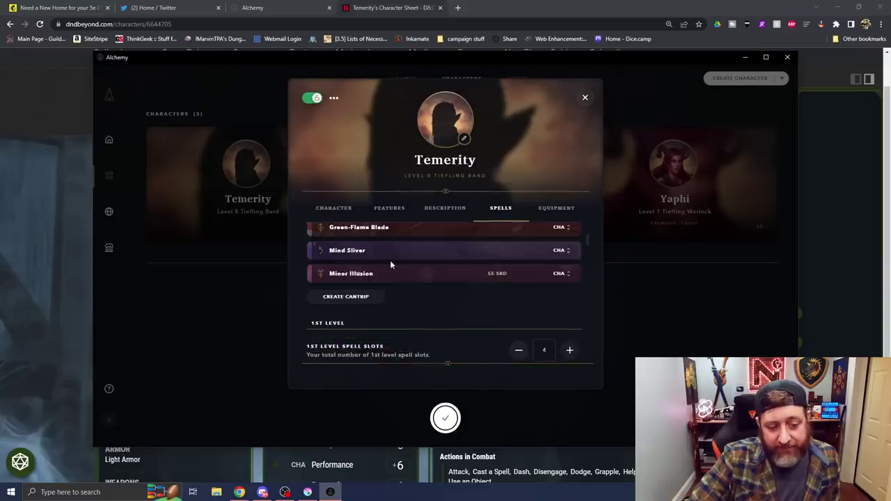
pyautogui.scroll(-5, 420, 268)
pyautogui.scroll(2, 420, 270)
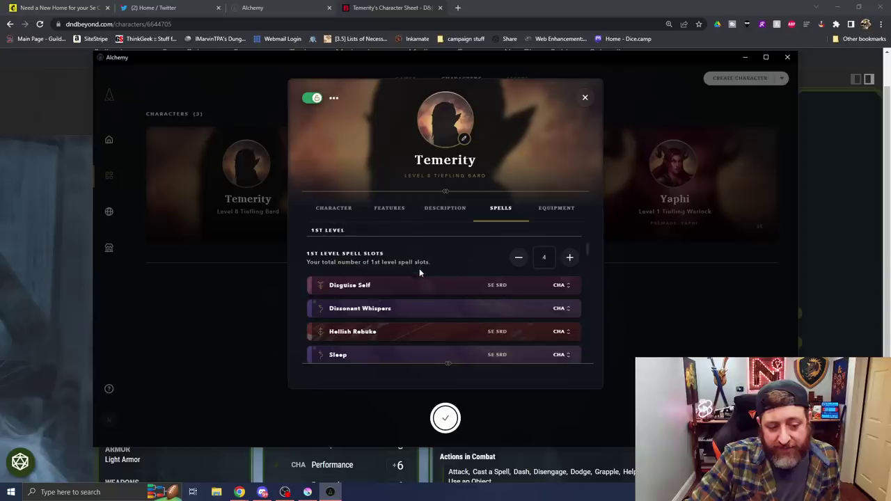
pyautogui.moveTo(405, 293)
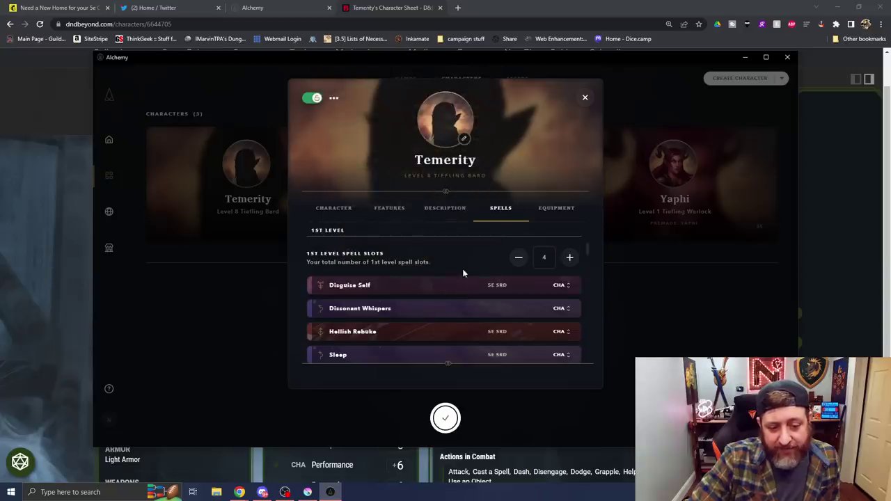
# - Review Temerity's currency and equipment, view the Flame Tongue Rapier's item details, and close the character sheet
pyautogui.click(546, 209)
pyautogui.scroll(-2, 397, 219)
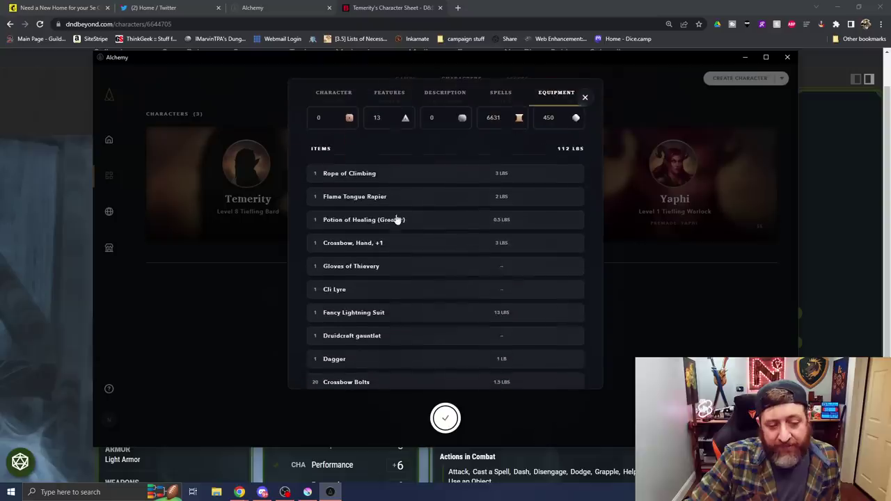
pyautogui.click(432, 201)
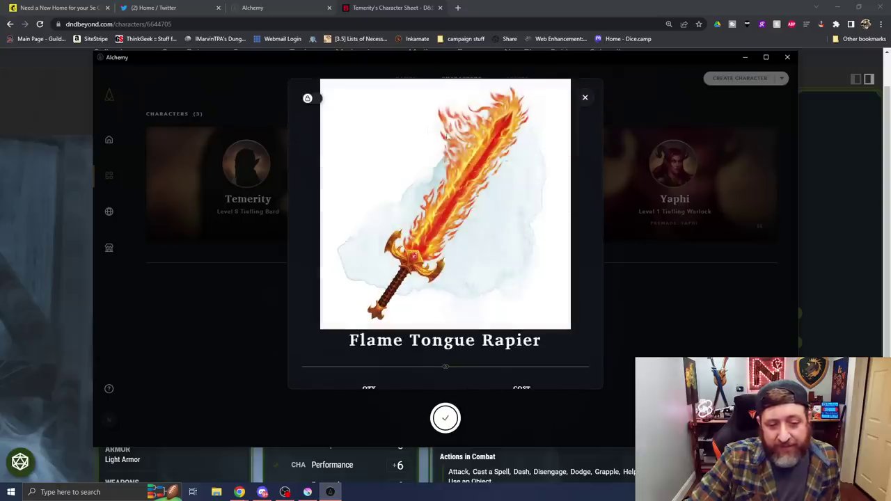
pyautogui.click(585, 99)
pyautogui.scroll(-2, 529, 209)
pyautogui.scroll(2, 521, 222)
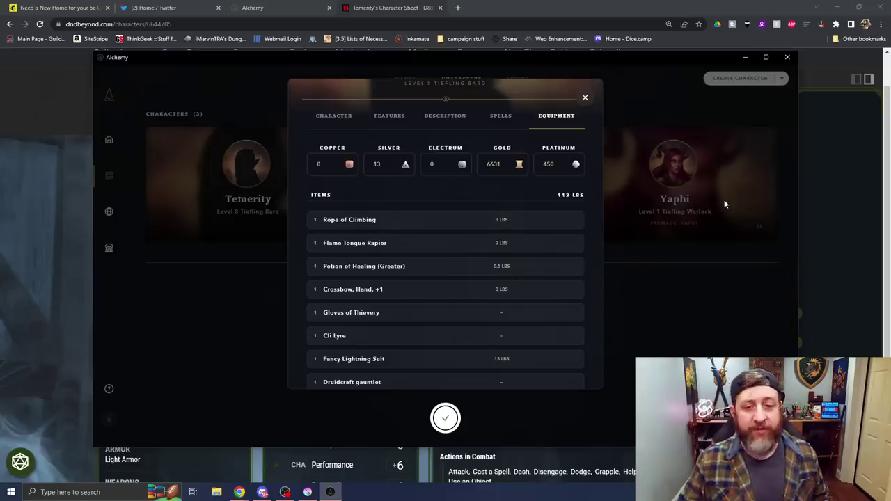
pyautogui.click(585, 97)
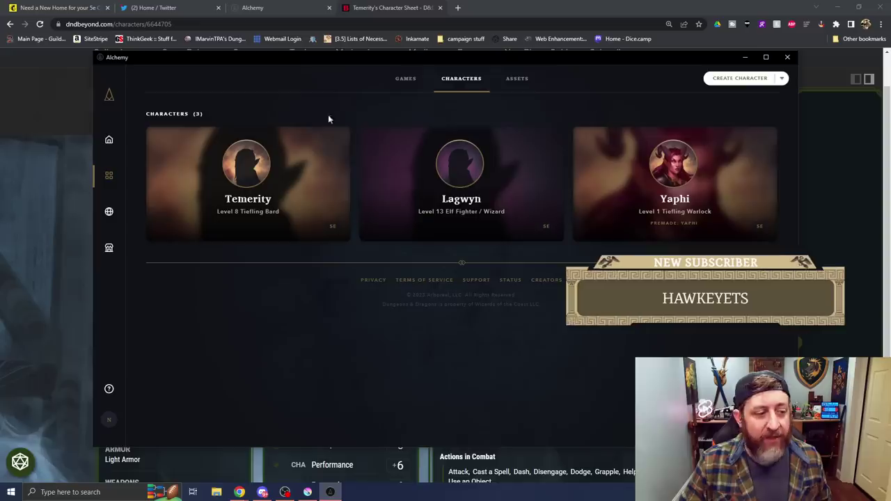
# - Browse the purchased universes, and look over the recent and live games on the home page
pyautogui.click(109, 213)
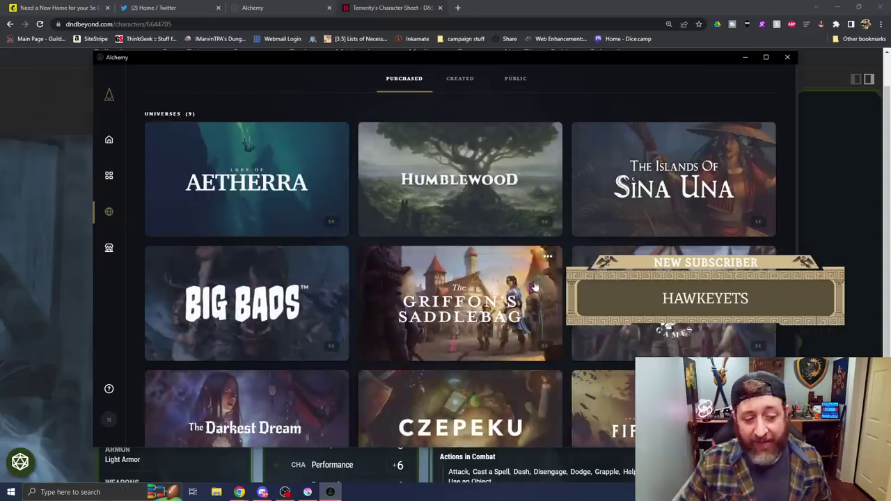
pyautogui.scroll(-2, 535, 287)
pyautogui.click(118, 140)
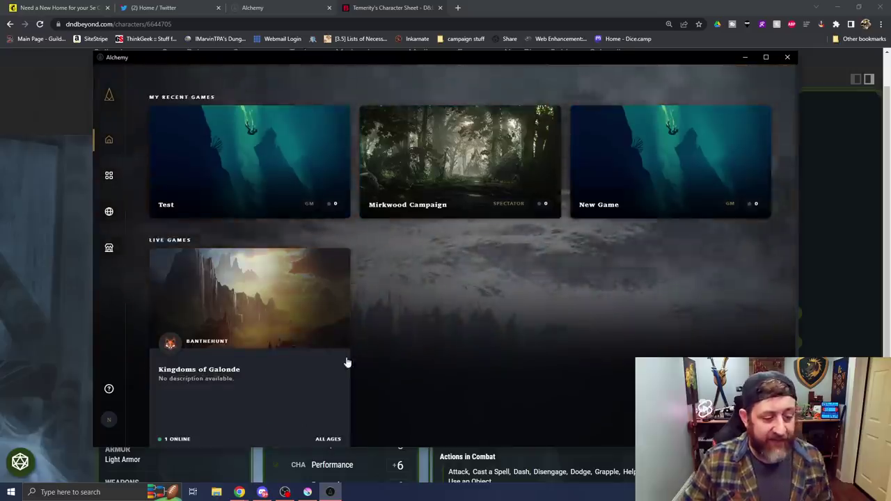
pyautogui.scroll(-3, 379, 298)
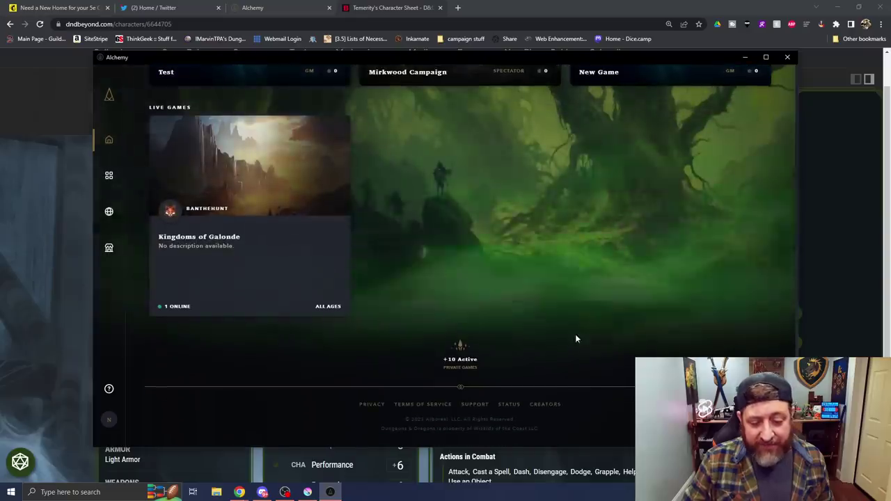
pyautogui.scroll(5, 567, 348)
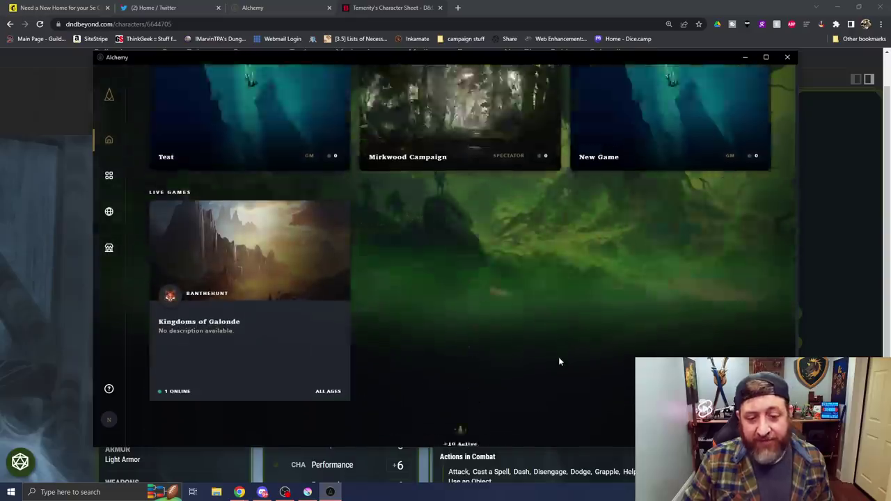